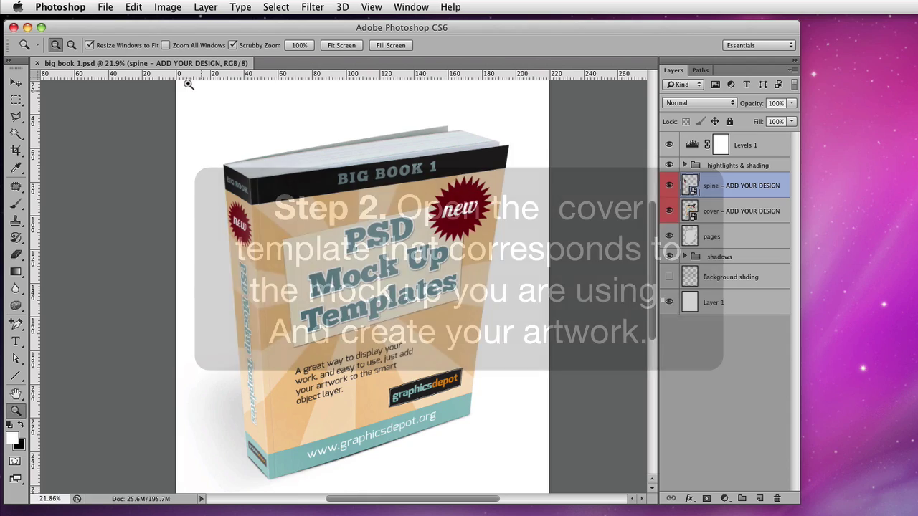
Open the cover template big book 1.psd from the cover designs folder inside Mock up templates
{"action": "left_click", "coordinate": [106, 7]}
{"action": "left_click", "coordinate": [121, 34]}
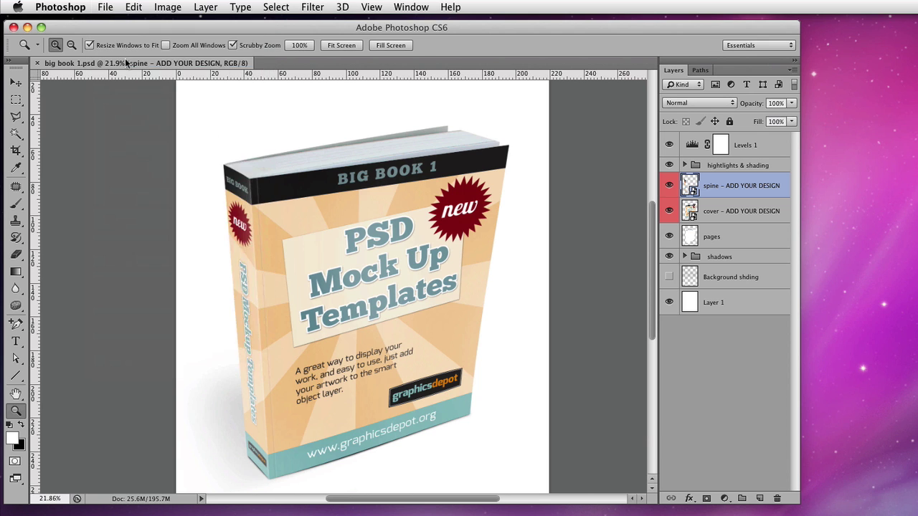
{"action": "left_click", "coordinate": [331, 59]}
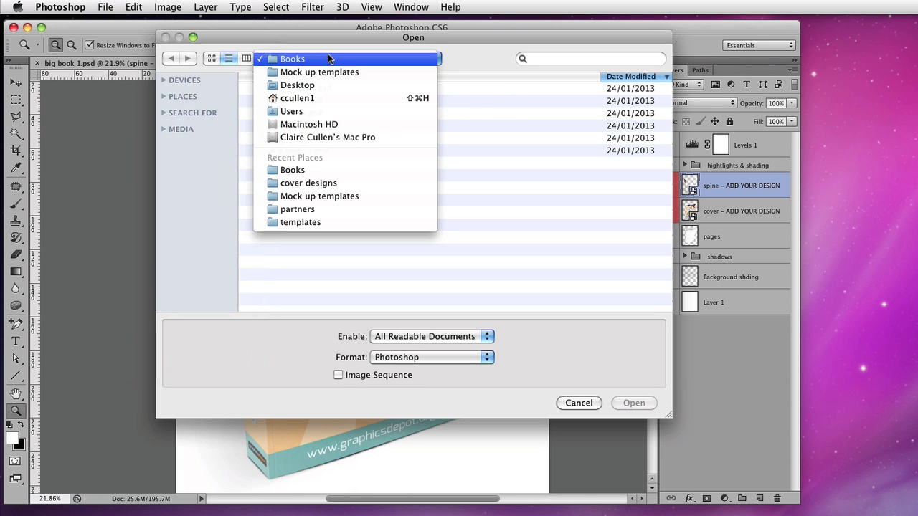
{"action": "left_click", "coordinate": [334, 74]}
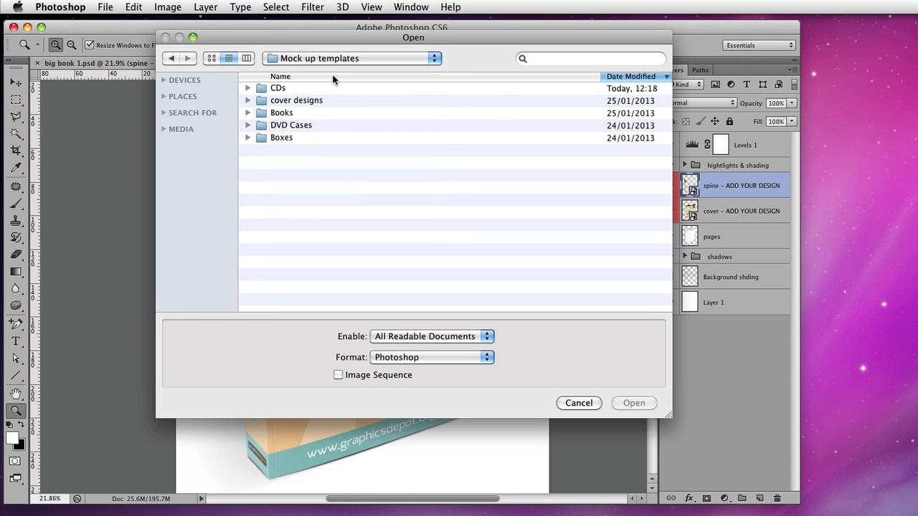
{"action": "double_click", "coordinate": [304, 100]}
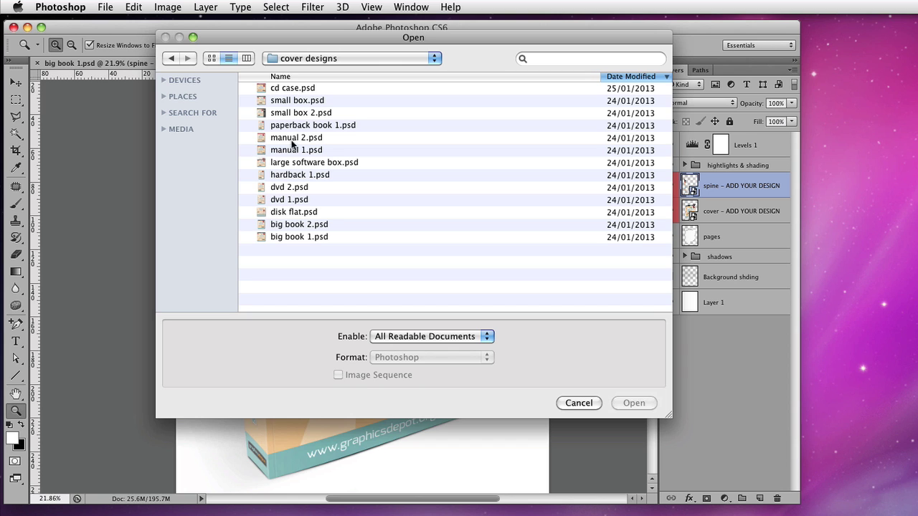
{"action": "left_click", "coordinate": [289, 239]}
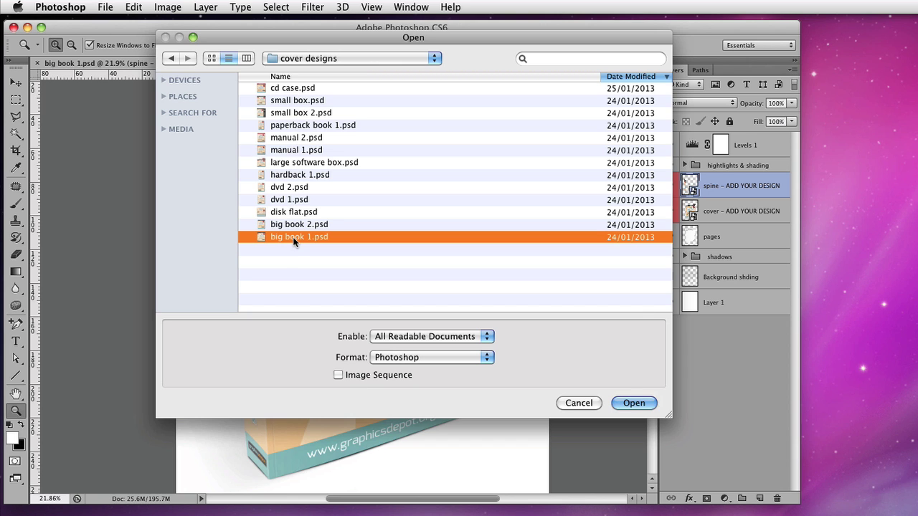
{"action": "key", "text": "Return"}
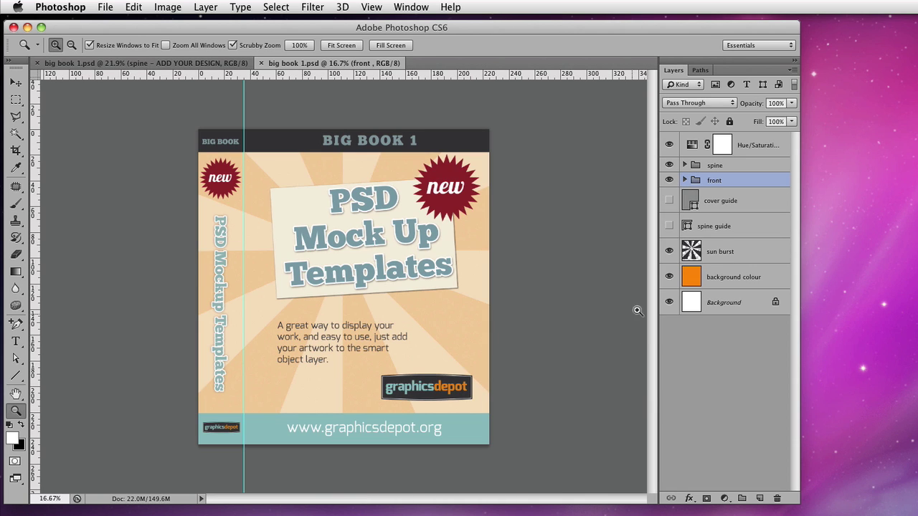
Toggle the visibility of the cover guide and spine guide layers to check the template areas
{"action": "left_click", "coordinate": [670, 201]}
{"action": "left_click", "coordinate": [669, 226]}
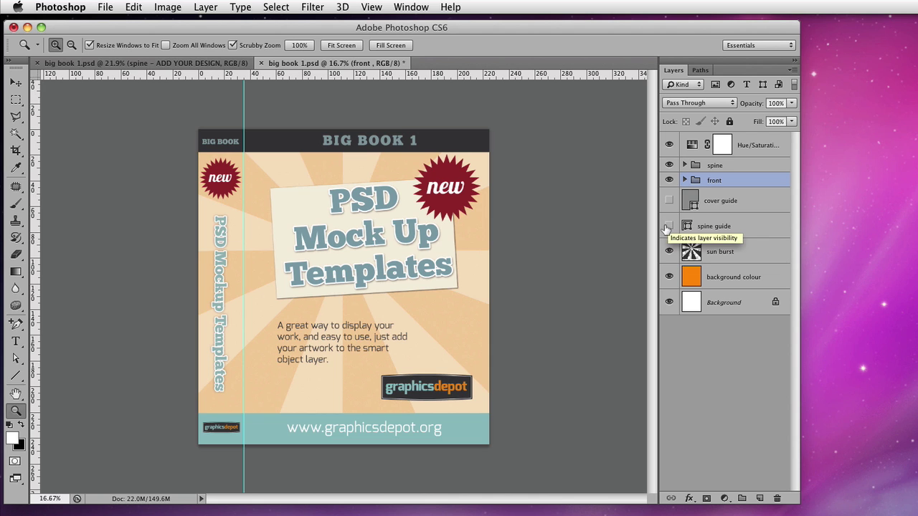
Replace the BIG BOOK 1 heading text in the front group with "YOU CAN EDIT THIS"
{"action": "left_click", "coordinate": [685, 180]}
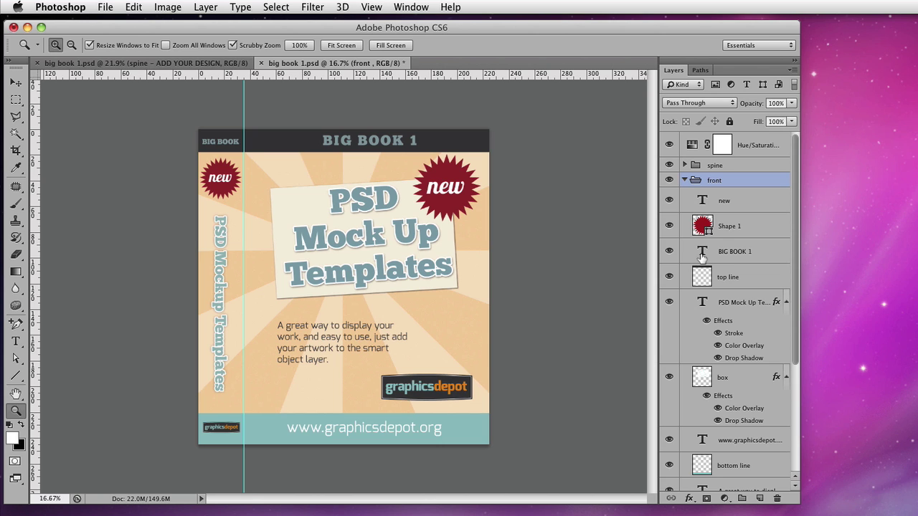
{"action": "double_click", "coordinate": [702, 253]}
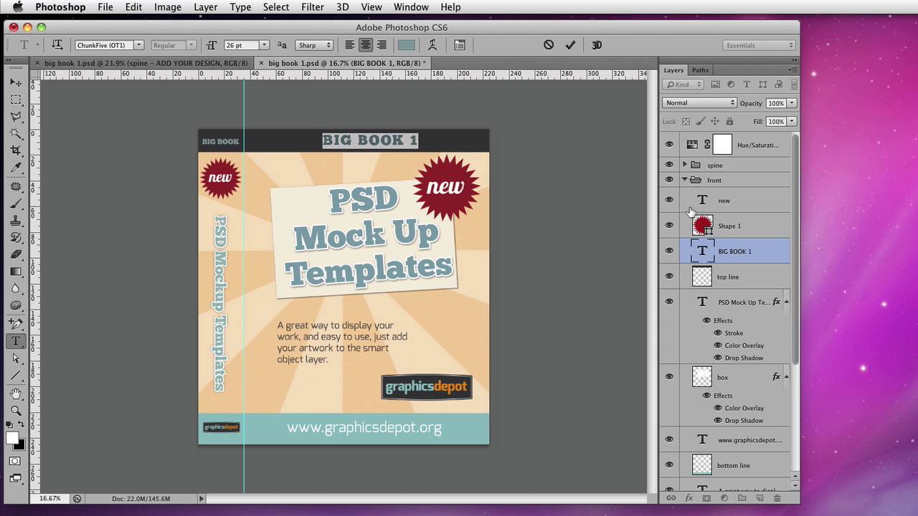
{"action": "type", "text": "YOU CAN "}
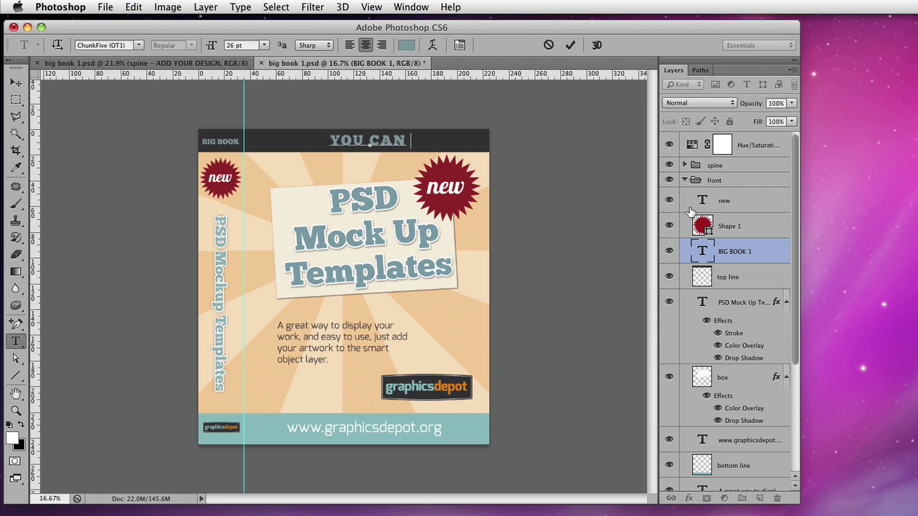
{"action": "type", "text": "EDIT TH"}
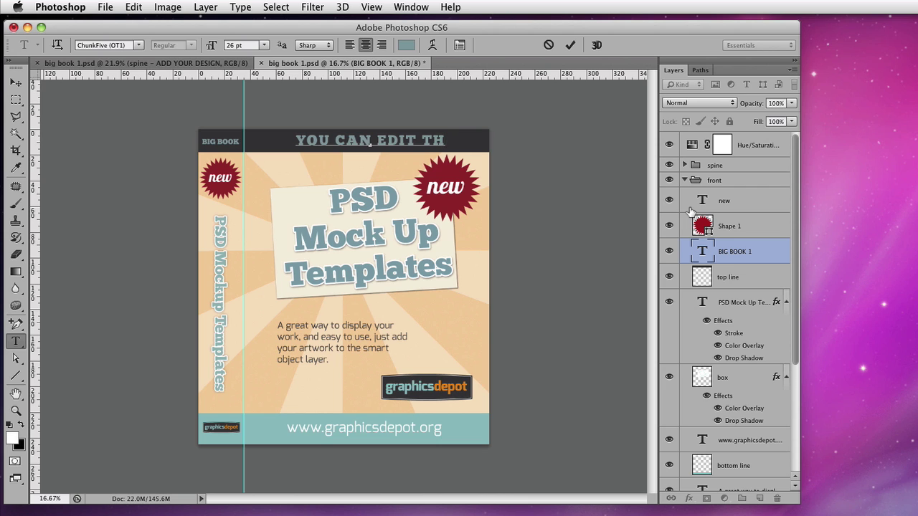
{"action": "type", "text": "IS"}
Replace the front cover's main title with "OR", "Create" and "Your Own" on three separate lines
{"action": "double_click", "coordinate": [702, 302]}
{"action": "type", "text": "O"}
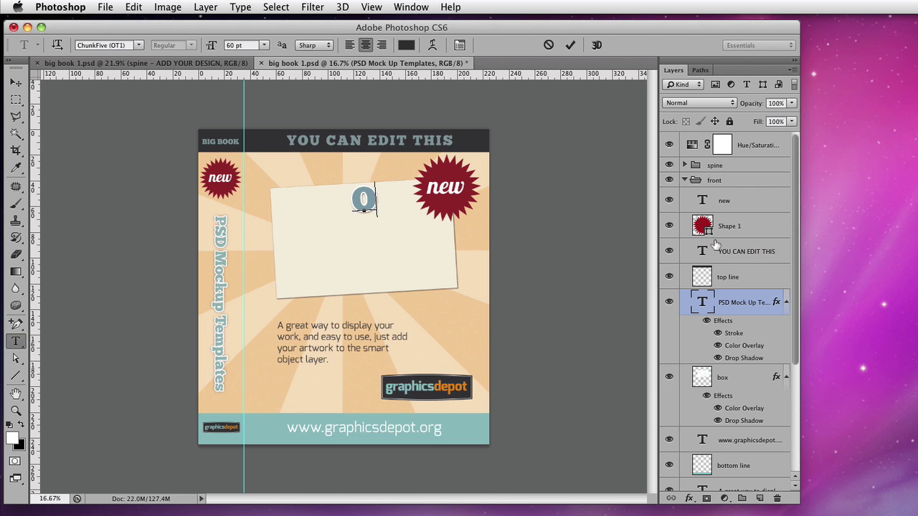
{"action": "type", "text": "R Crea"}
{"action": "key", "text": "BackSpace"}
{"action": "key", "text": "BackSpace"}
{"action": "key", "text": "BackSpace"}
{"action": "key", "text": "BackSpace"}
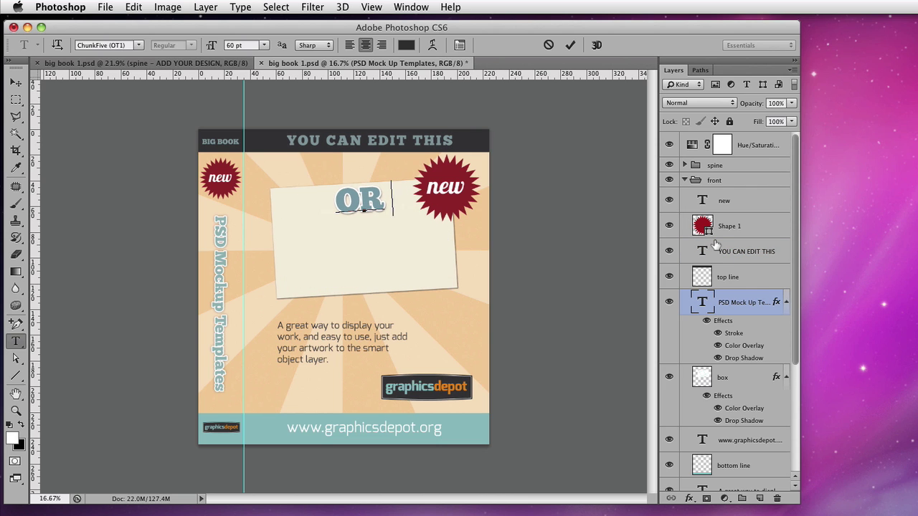
{"action": "key", "text": "Return"}
{"action": "type", "text": "Create"}
{"action": "key", "text": "Return"}
{"action": "type", "text": "Your Own"}
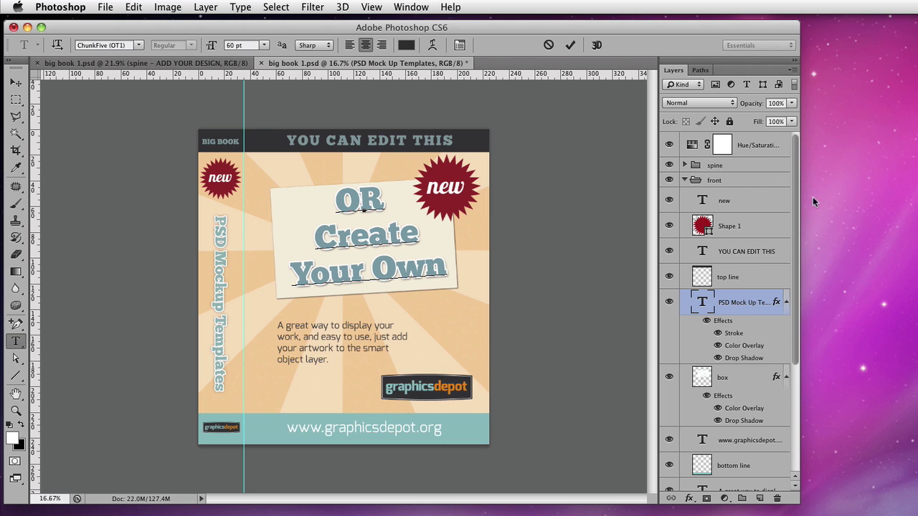
{"action": "key", "text": "super+Return"}
{"action": "key", "text": "z"}
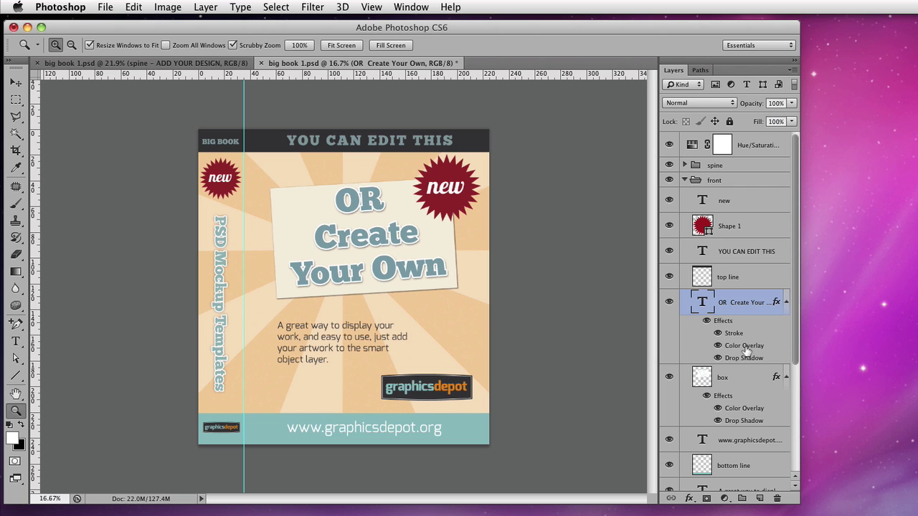
Set the Color Overlay of the front cover's main title to dark slate 4b5b5e
{"action": "double_click", "coordinate": [746, 350]}
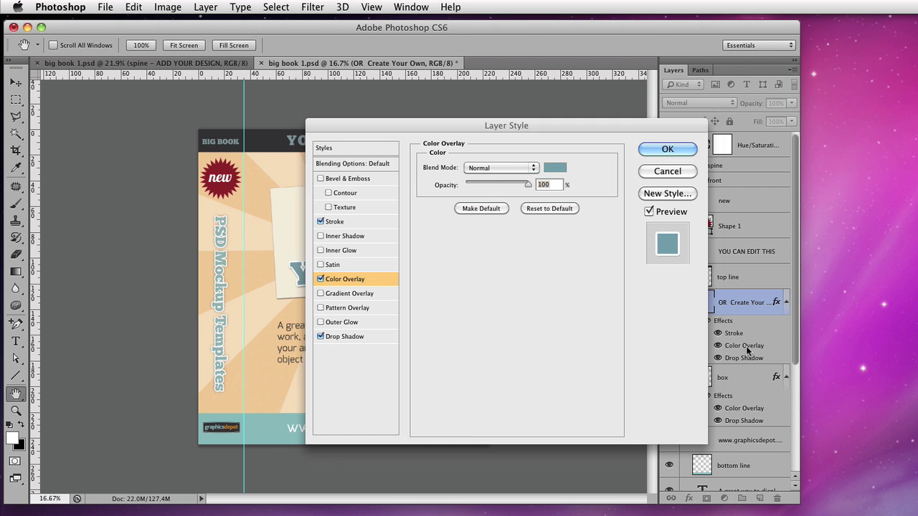
{"action": "left_click", "coordinate": [556, 169]}
{"action": "left_click", "coordinate": [268, 356]}
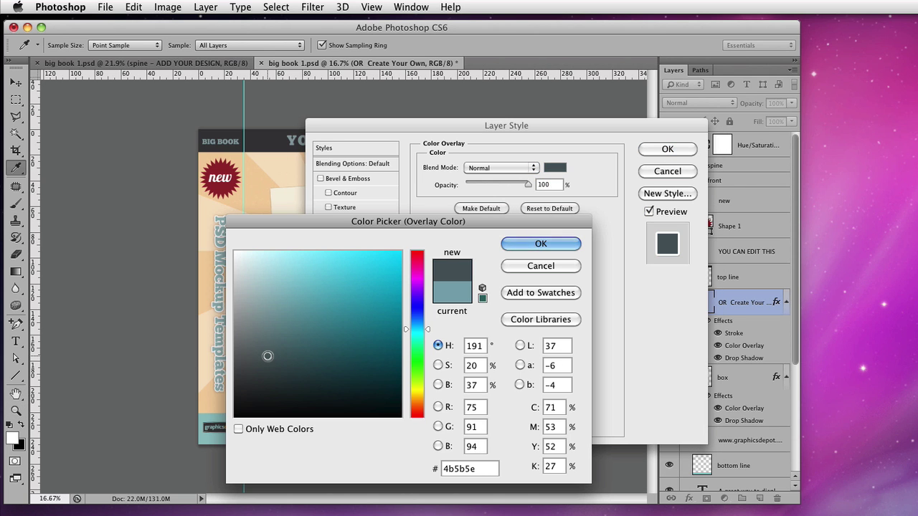
{"action": "left_click", "coordinate": [539, 243]}
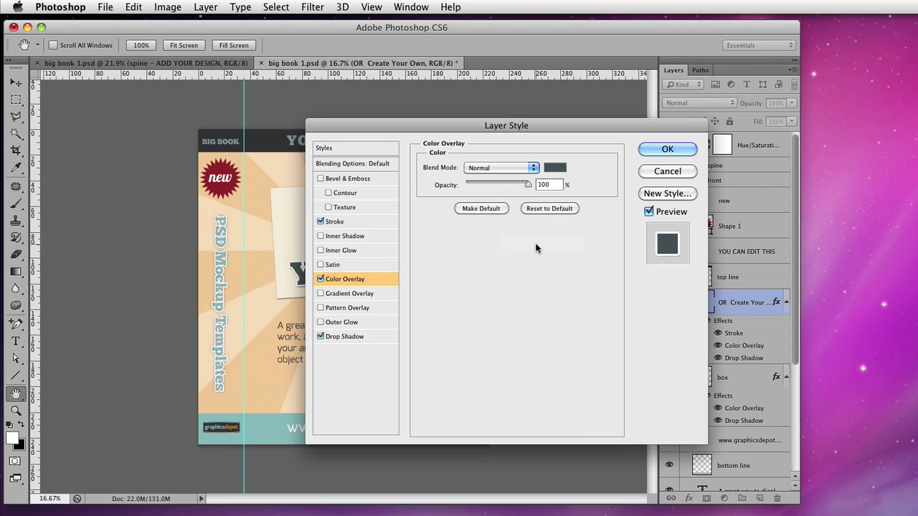
{"action": "left_click", "coordinate": [667, 149]}
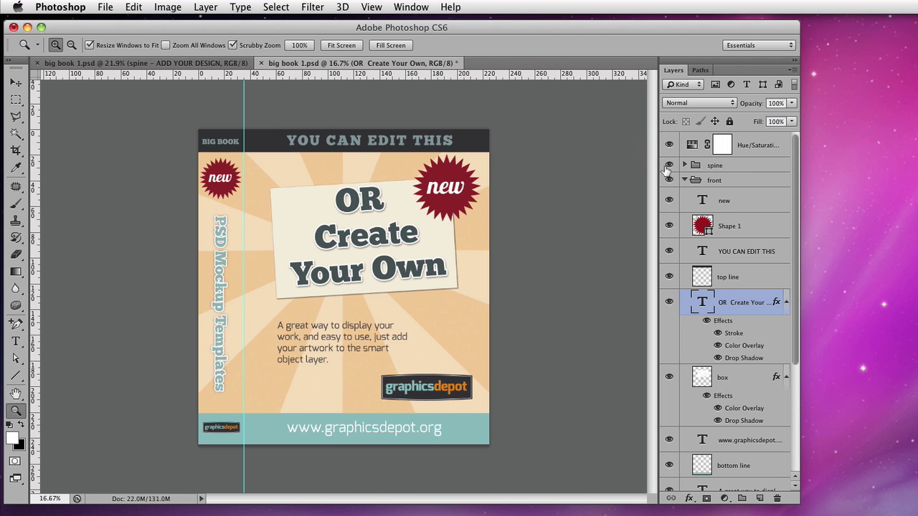
Add a Color Overlay in blue 1f80ed to the background colour layer
{"action": "left_click_drag", "start_coordinate": [795, 329], "coordinate": [785, 449]}
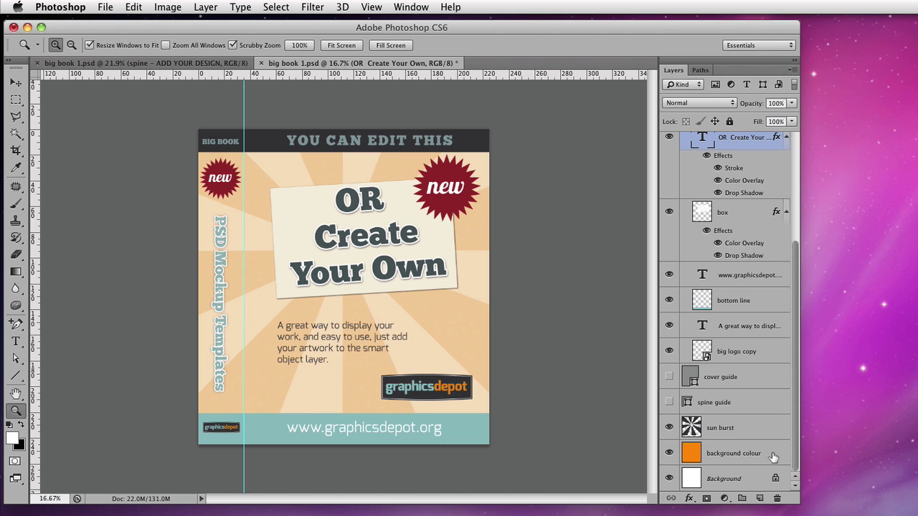
{"action": "double_click", "coordinate": [773, 457]}
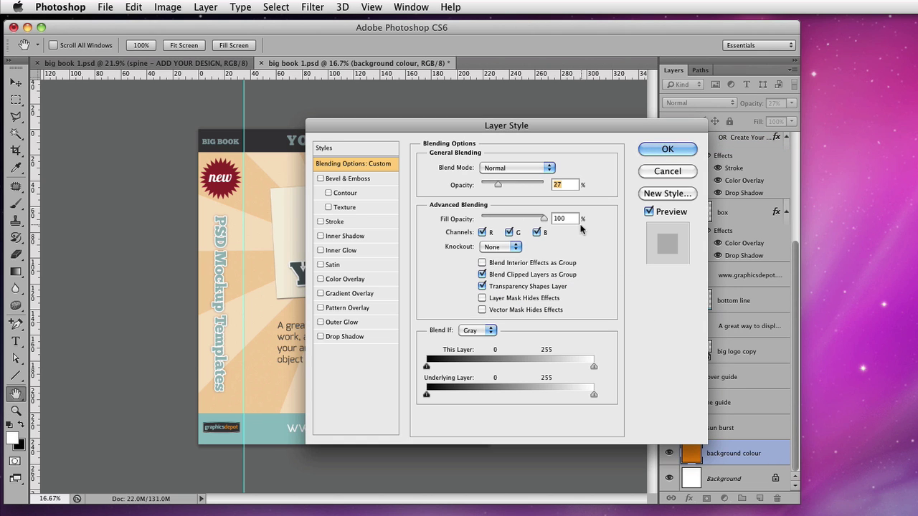
{"action": "left_click", "coordinate": [362, 280]}
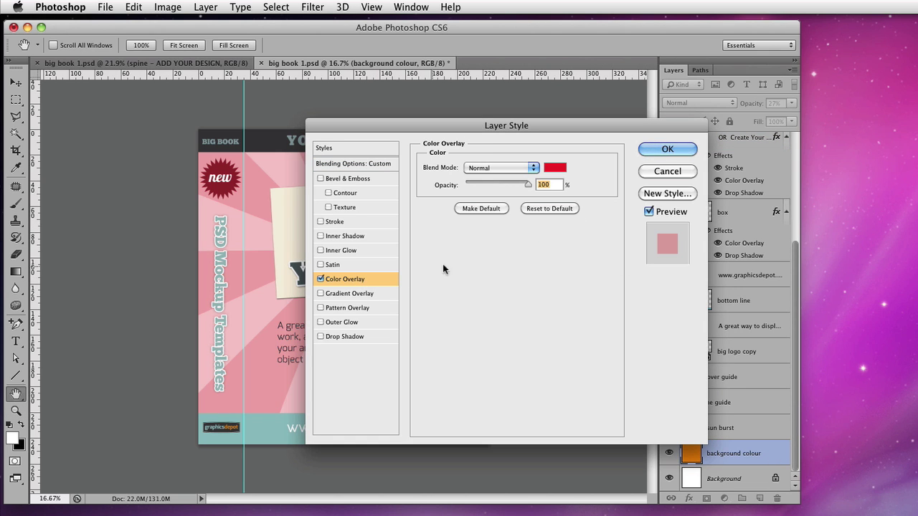
{"action": "left_click", "coordinate": [555, 168]}
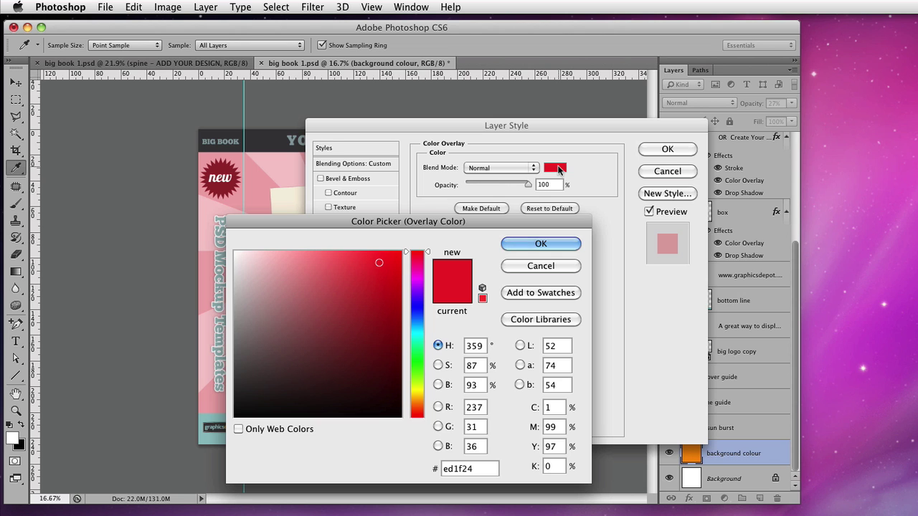
{"action": "left_click", "coordinate": [424, 320]}
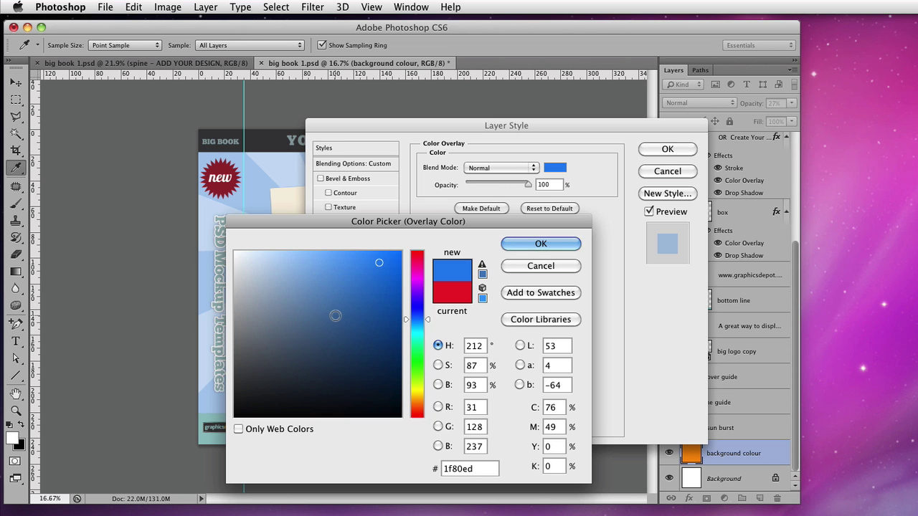
{"action": "left_click", "coordinate": [558, 246]}
{"action": "left_click", "coordinate": [682, 150]}
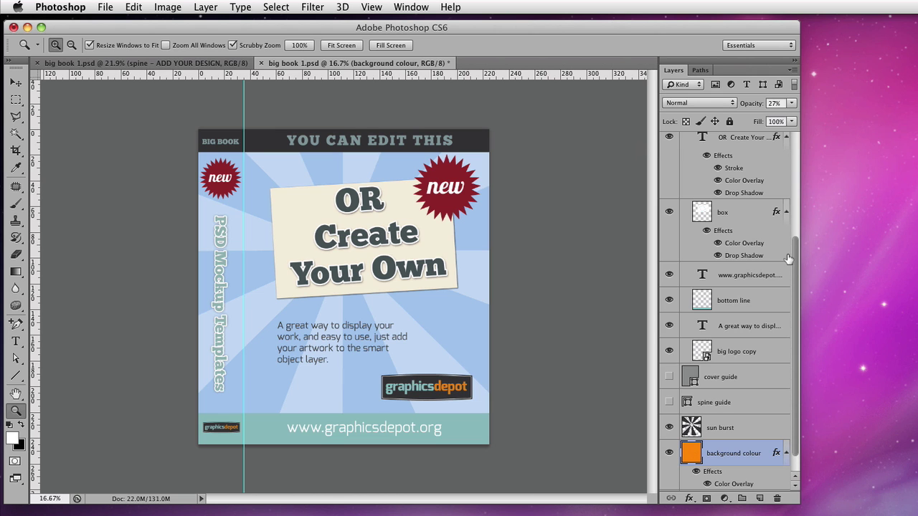
Set the Color Overlay of the box layer behind the title to pale blue-grey dde9ec
{"action": "double_click", "coordinate": [761, 243]}
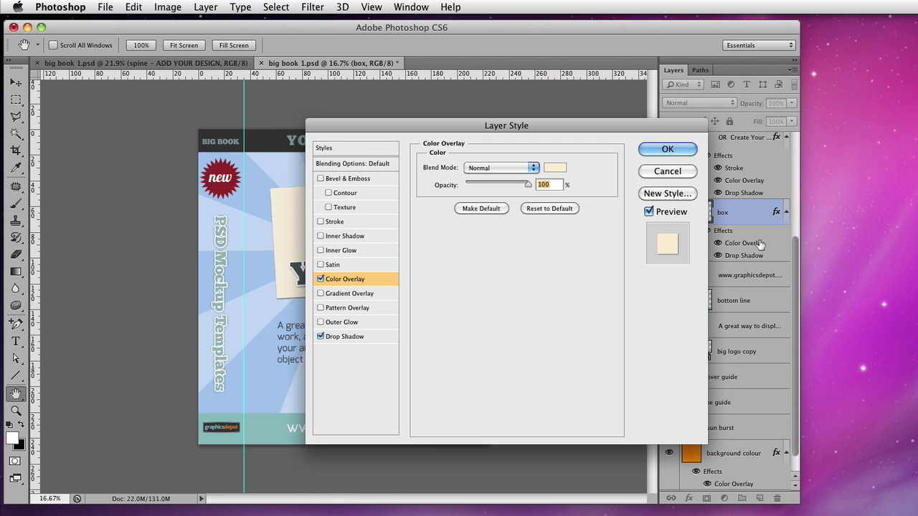
{"action": "left_click", "coordinate": [554, 167]}
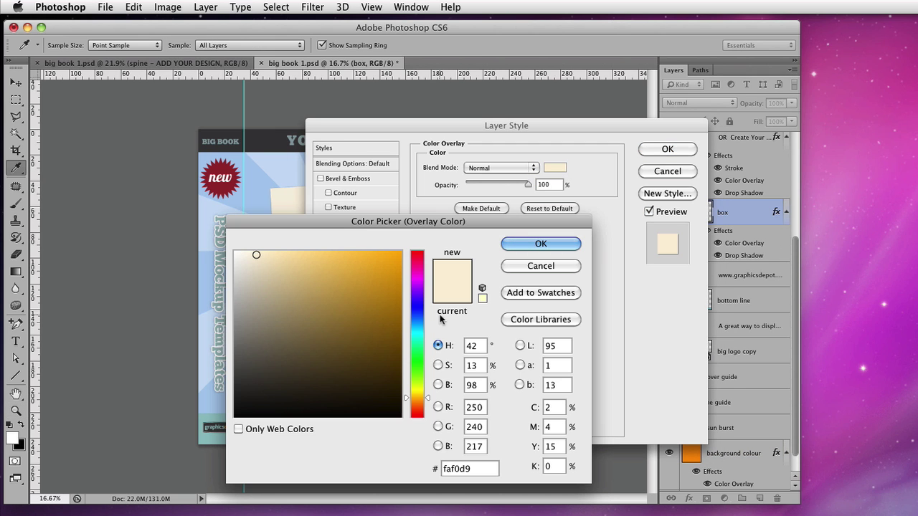
{"action": "left_click", "coordinate": [417, 328]}
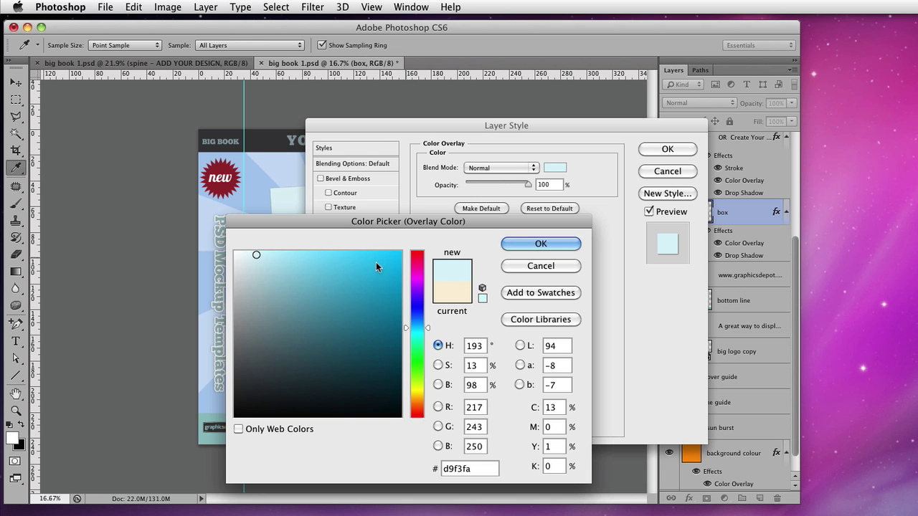
{"action": "left_click", "coordinate": [268, 269]}
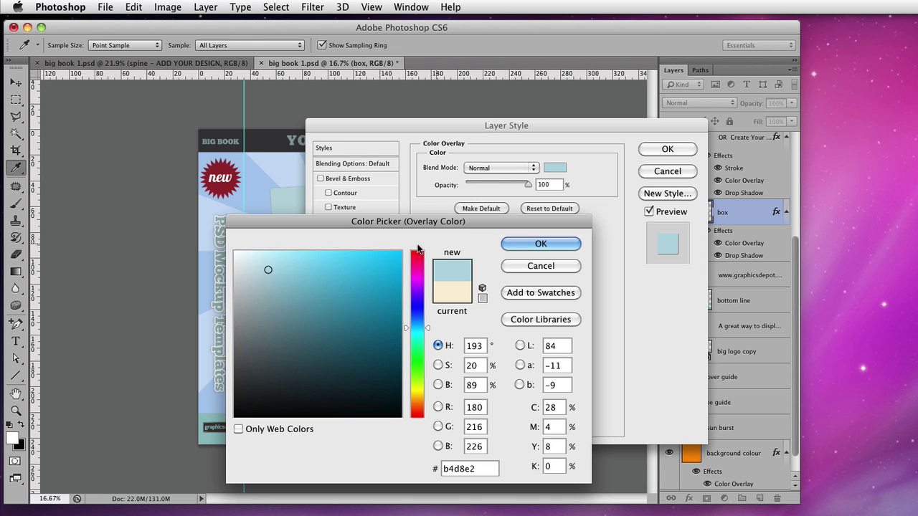
{"action": "mouse_move", "coordinate": [271, 260]}
{"action": "left_mouse_down"}
{"action": "mouse_move", "coordinate": [256, 260]}
{"action": "mouse_move", "coordinate": [252, 271]}
{"action": "left_mouse_up"}
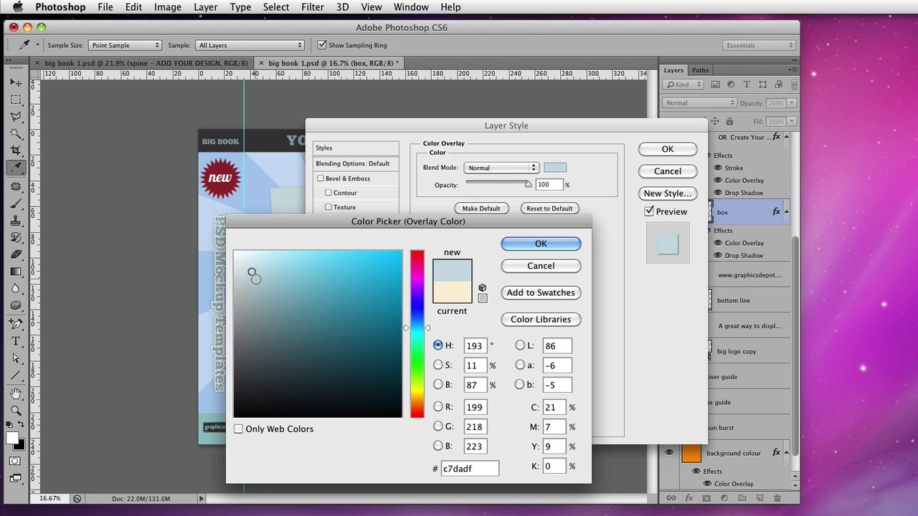
{"action": "left_click", "coordinate": [245, 281]}
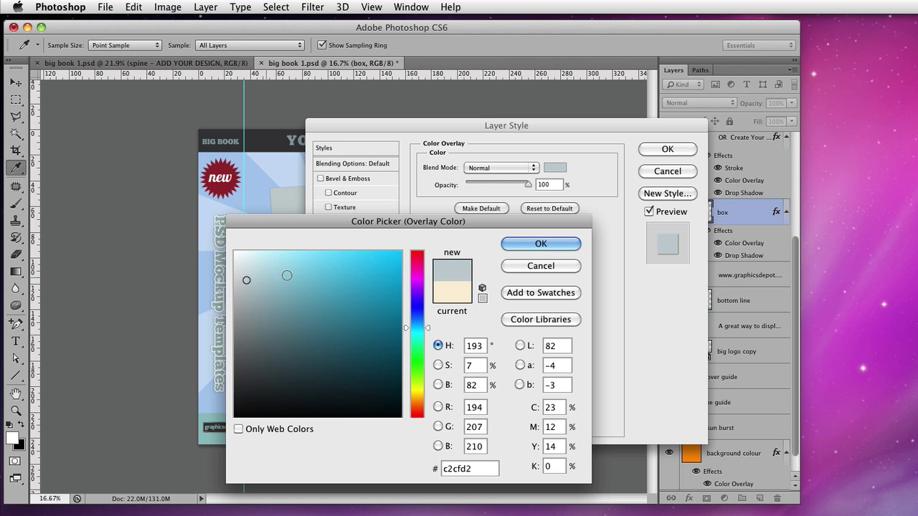
{"action": "left_click", "coordinate": [244, 263]}
{"action": "left_click", "coordinate": [536, 245]}
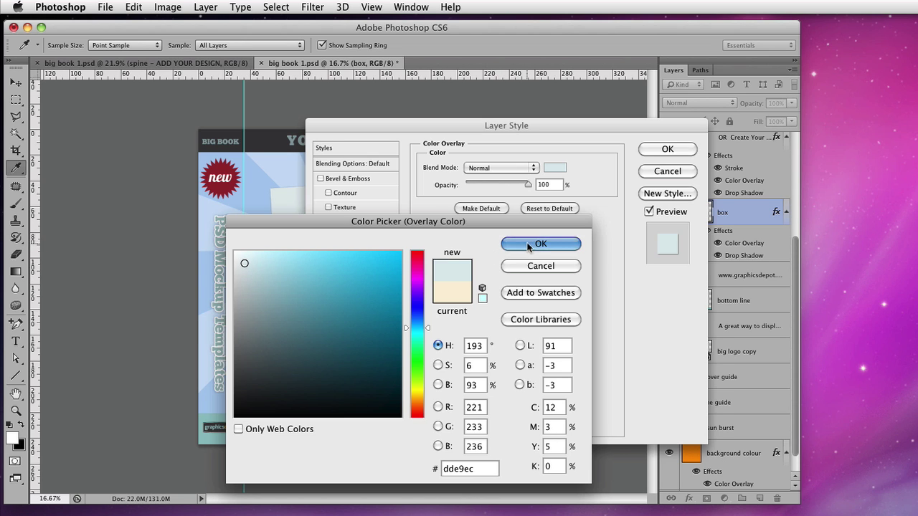
{"action": "left_click", "coordinate": [670, 149]}
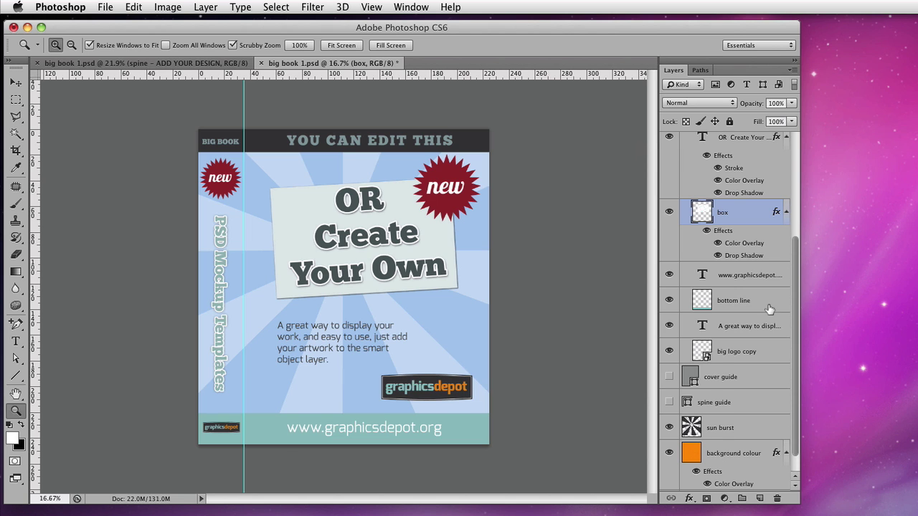
Add a Color Overlay in dark charcoal to the bottom line layer
{"action": "double_click", "coordinate": [769, 309]}
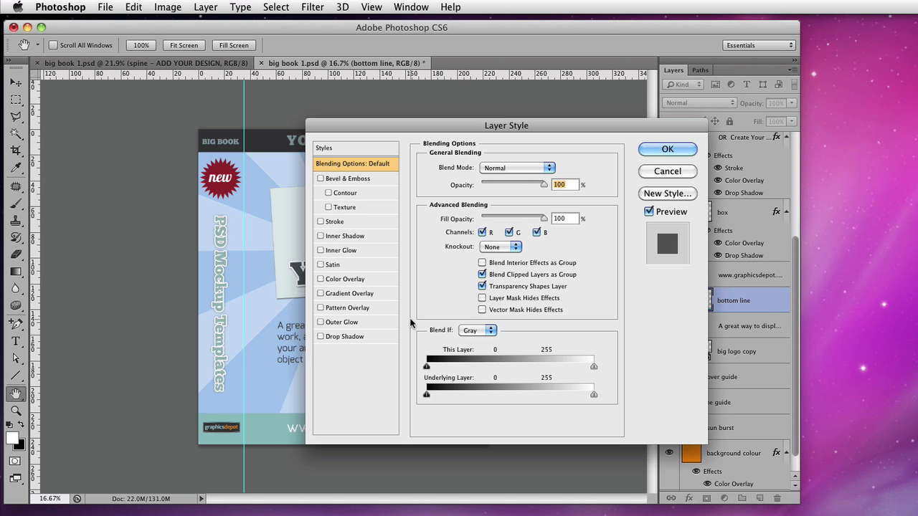
{"action": "left_click", "coordinate": [362, 280]}
{"action": "left_click", "coordinate": [555, 167]}
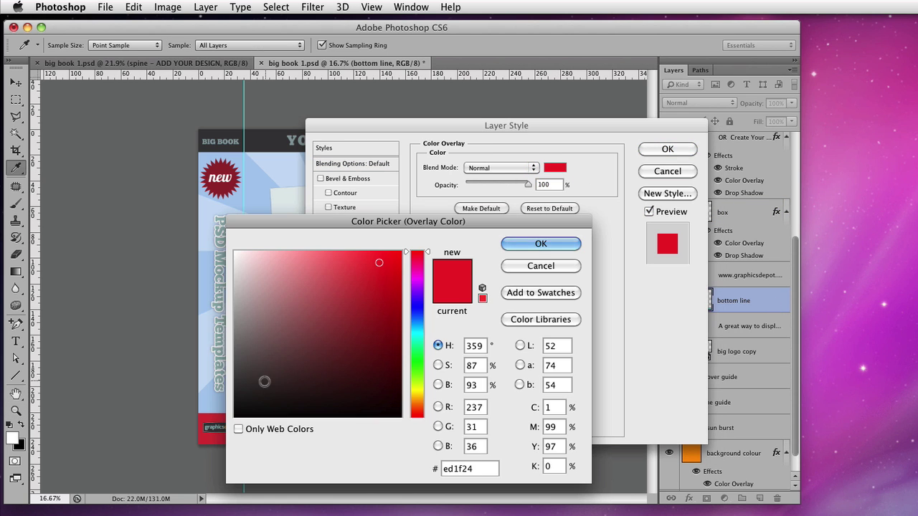
{"action": "left_click", "coordinate": [364, 342]}
{"action": "left_click", "coordinate": [540, 244]}
{"action": "left_click", "coordinate": [668, 149]}
{"action": "key", "text": "z"}
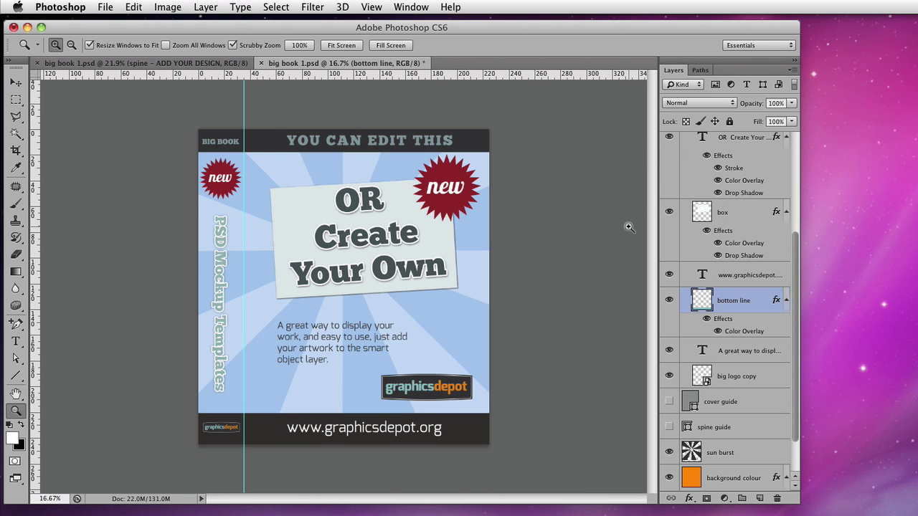
{"action": "left_click", "coordinate": [726, 280]}
{"action": "key", "text": "t"}
{"action": "left_click_drag", "start_coordinate": [325, 428], "coordinate": [421, 428]}
{"action": "type", "text": "yoursite"}
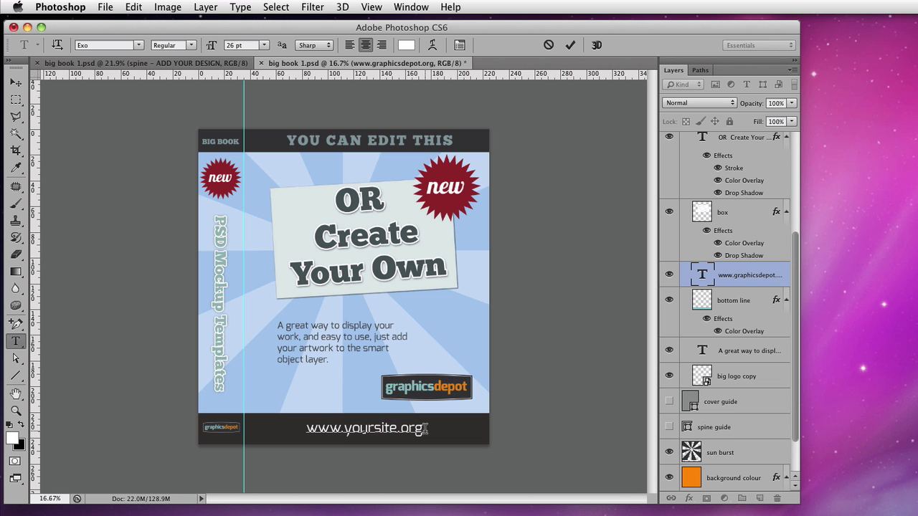
{"action": "left_click_drag", "start_coordinate": [402, 428], "coordinate": [435, 432]}
{"action": "type", "text": "com"}
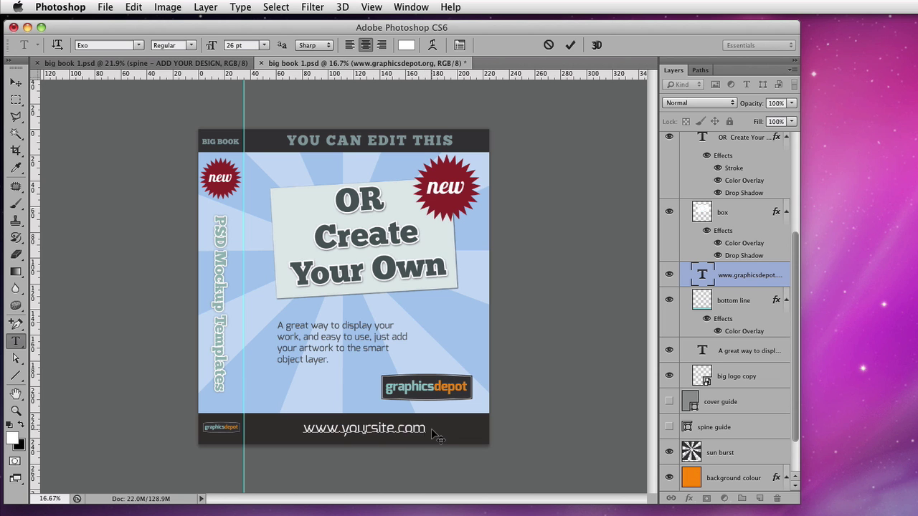
{"action": "key", "text": "shift+alt+Left"}
{"action": "key", "text": "shift+alt+Left"}
{"action": "key", "text": "shift+alt+Left"}
{"action": "key", "text": "shift+alt+Left"}
{"action": "key", "text": "shift+alt+Left"}
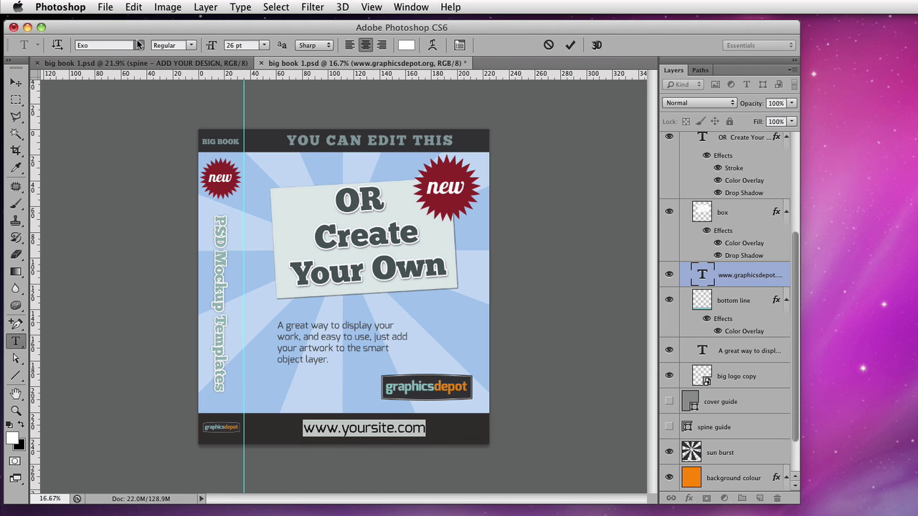
{"action": "left_click", "coordinate": [137, 44]}
{"action": "left_click", "coordinate": [136, 42]}
Commit the website address edit and replace the vertical spine title with "This is a demo cover"
{"action": "left_click_drag", "start_coordinate": [795, 259], "coordinate": [793, 164]}
{"action": "key", "text": "ctrl+Return"}
{"action": "key", "text": "z"}
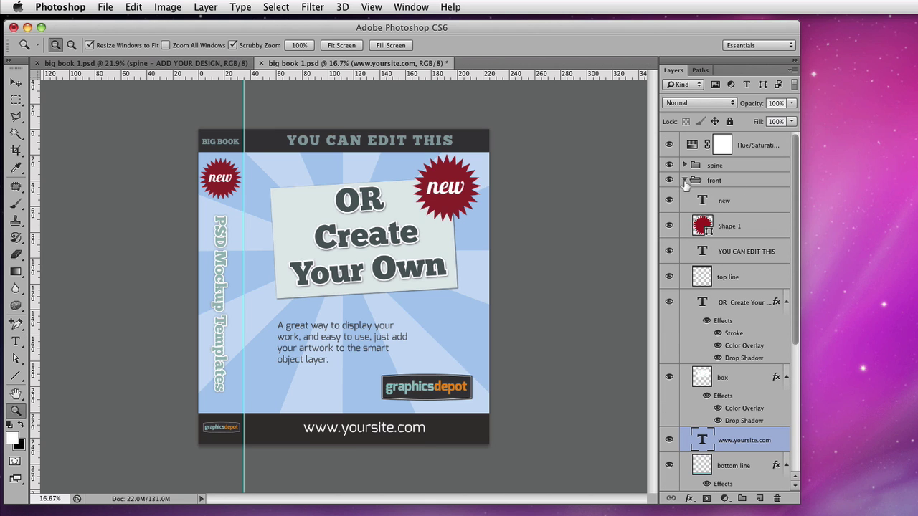
{"action": "left_click", "coordinate": [685, 180]}
{"action": "left_click", "coordinate": [685, 165]}
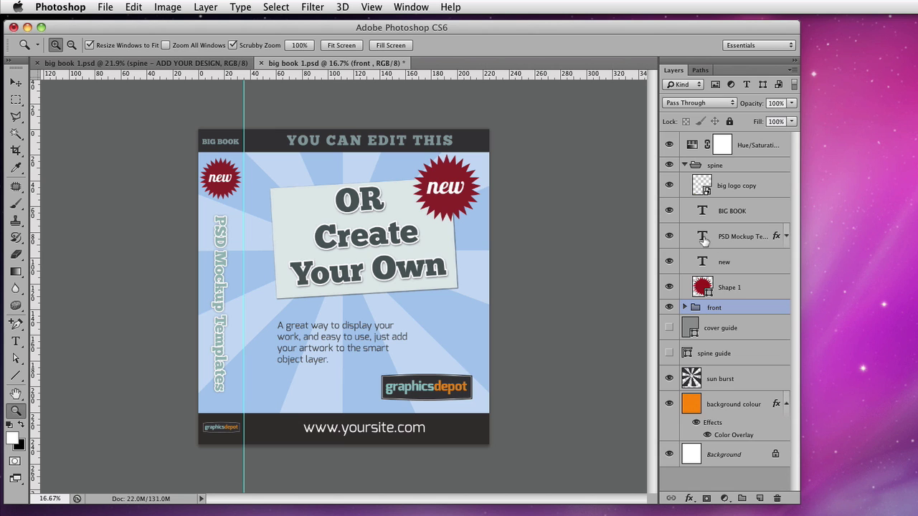
{"action": "left_click", "coordinate": [786, 236]}
{"action": "double_click", "coordinate": [703, 236]}
{"action": "type", "text": "This is a de"}
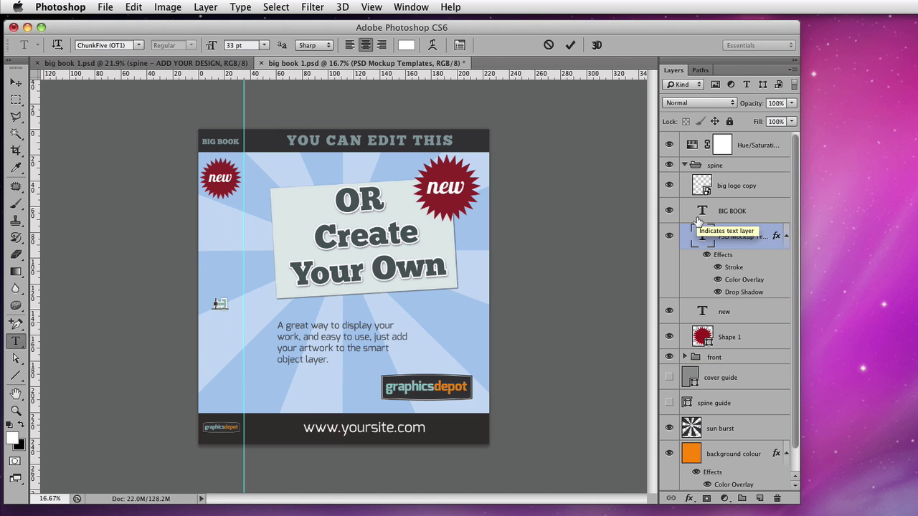
{"action": "type", "text": "mo cover"}
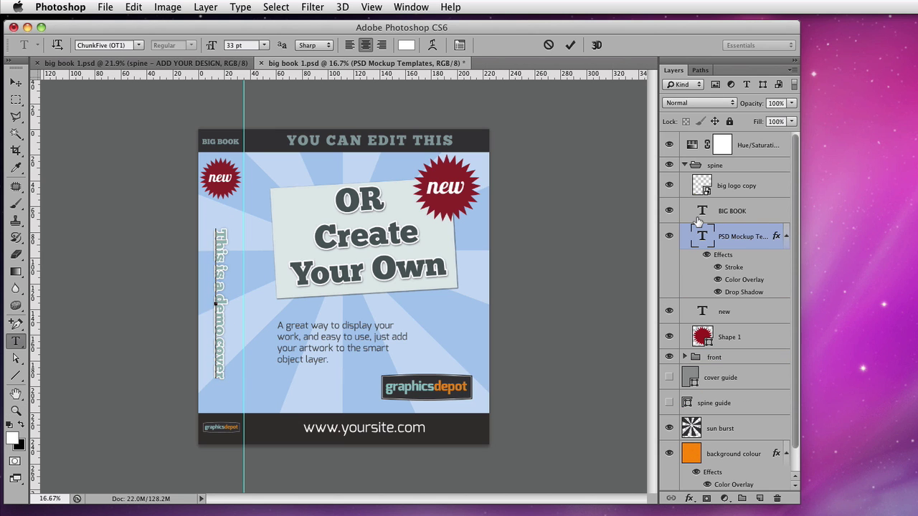
{"action": "key", "text": "super+Return"}
{"action": "key", "text": "z"}
Set the Color Overlay of the spine title to dark slate grey
{"action": "double_click", "coordinate": [746, 281]}
{"action": "left_click", "coordinate": [555, 167]}
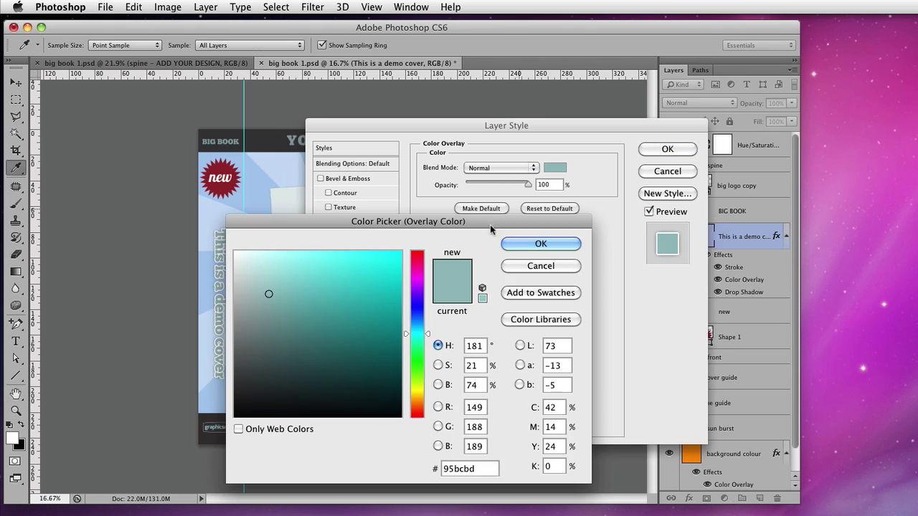
{"action": "left_click", "coordinate": [264, 368]}
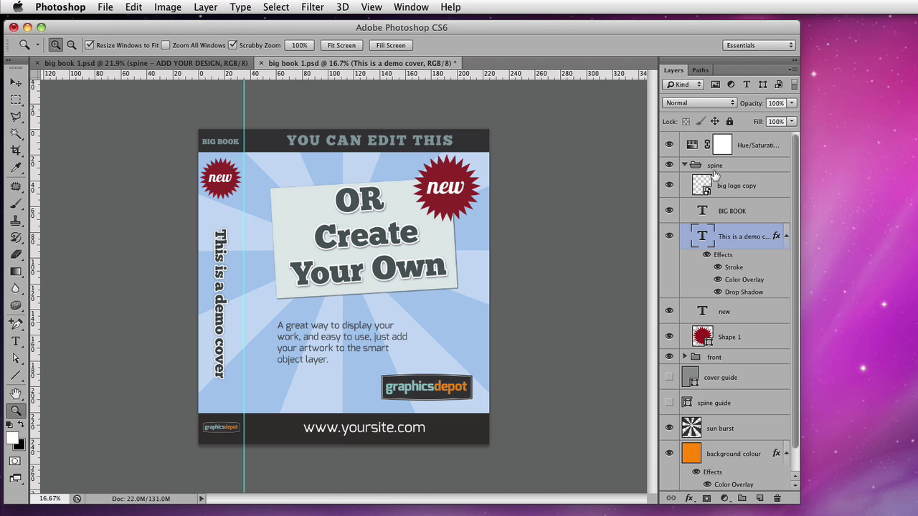
Load the cover guide layer's outline as a selection and copy the front cover artwork merged
{"action": "left_click", "coordinate": [685, 165]}
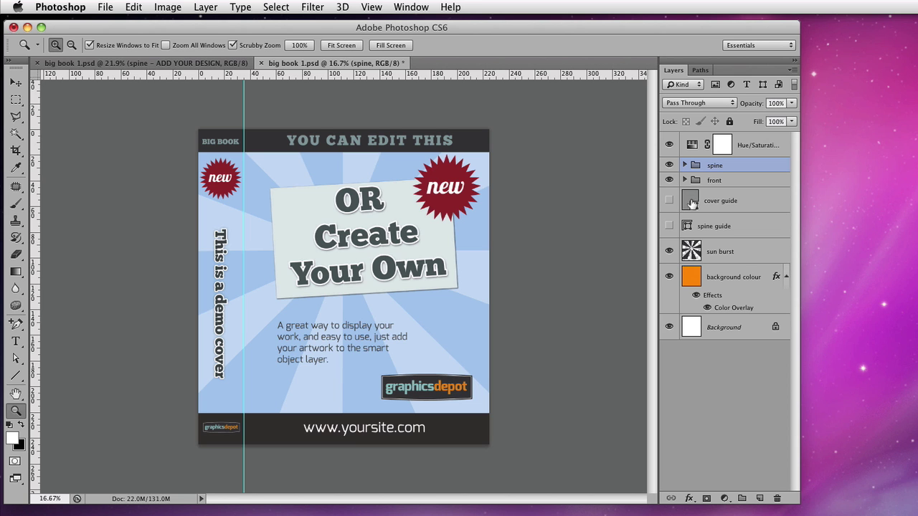
{"action": "left_click", "coordinate": [668, 201]}
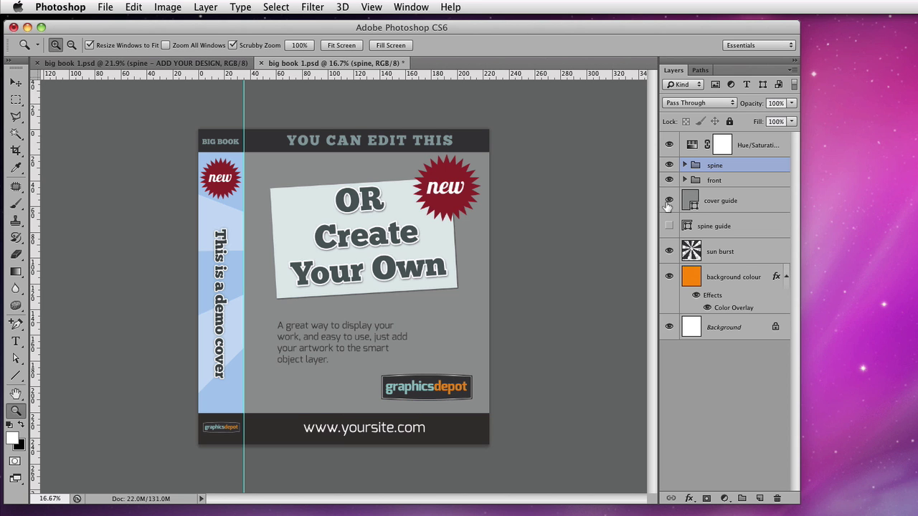
{"action": "left_click", "coordinate": [668, 201]}
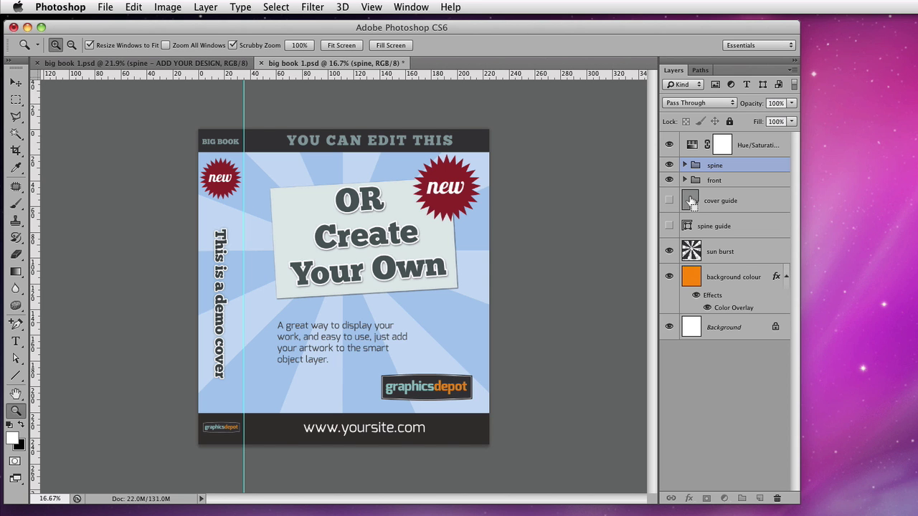
{"action": "left_click", "coordinate": [690, 202], "text": "super"}
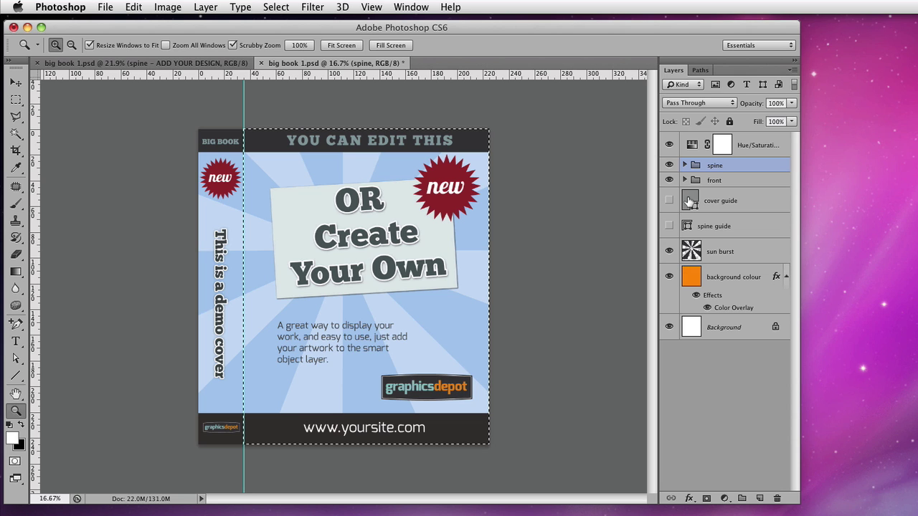
{"action": "left_click", "coordinate": [134, 8]}
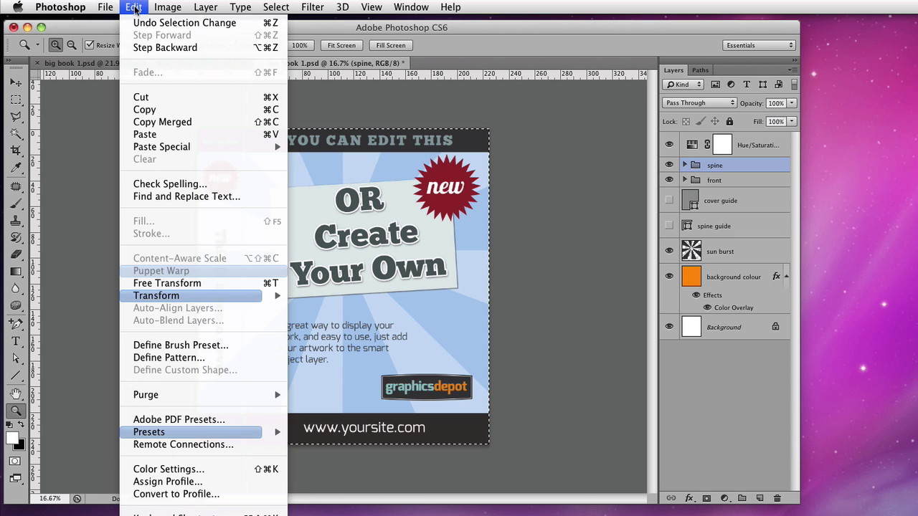
{"action": "left_click", "coordinate": [168, 122]}
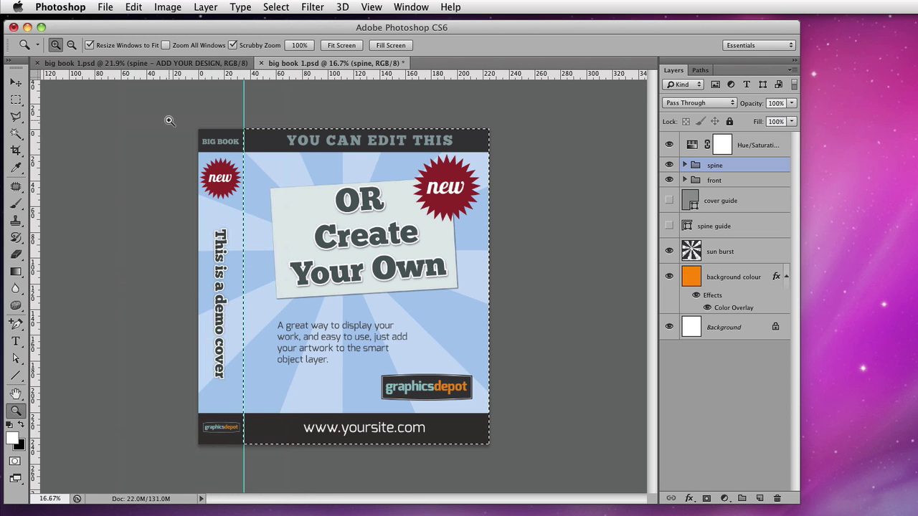
Open the cover smart object of the book mock-up and paste the copied front artwork into it
{"action": "left_click", "coordinate": [152, 63]}
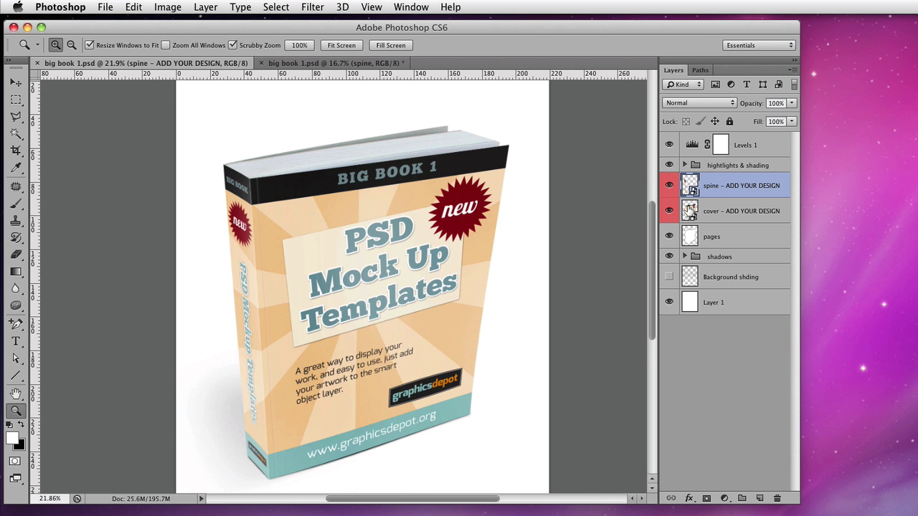
{"action": "double_click", "coordinate": [687, 213]}
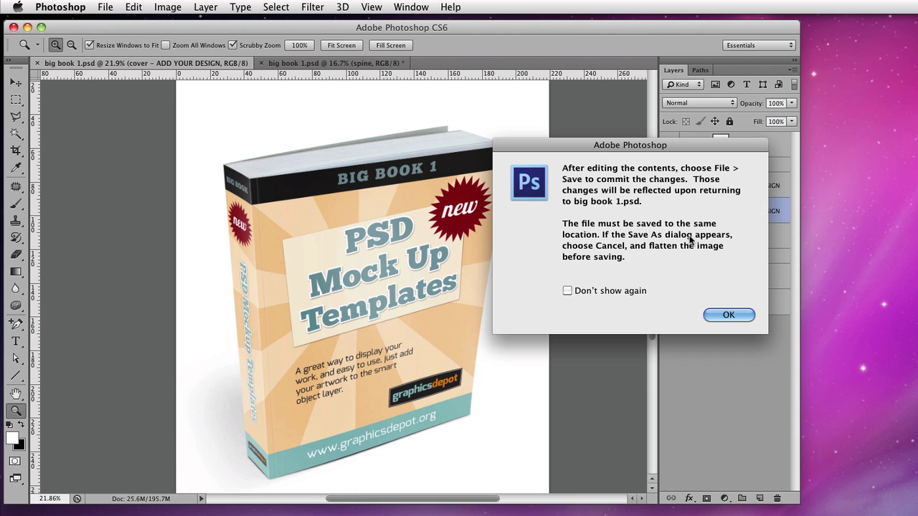
{"action": "left_click", "coordinate": [727, 315]}
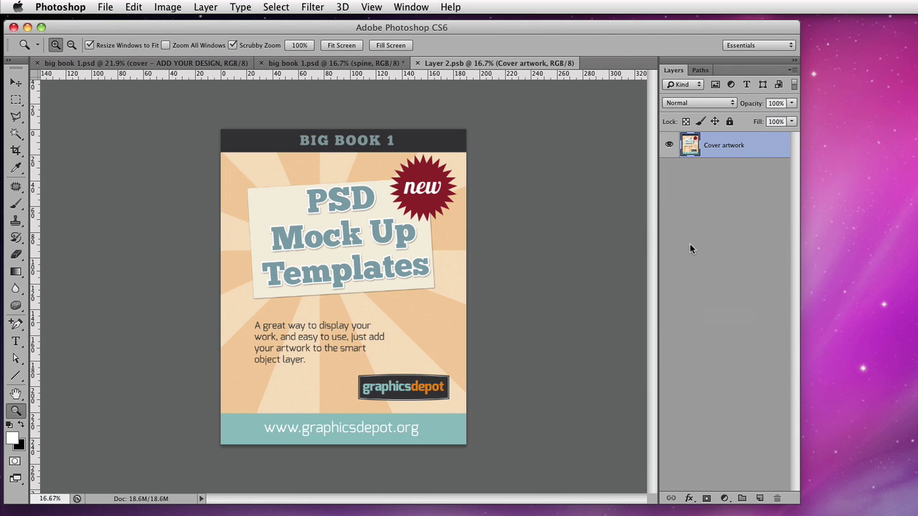
{"action": "left_click", "coordinate": [130, 7]}
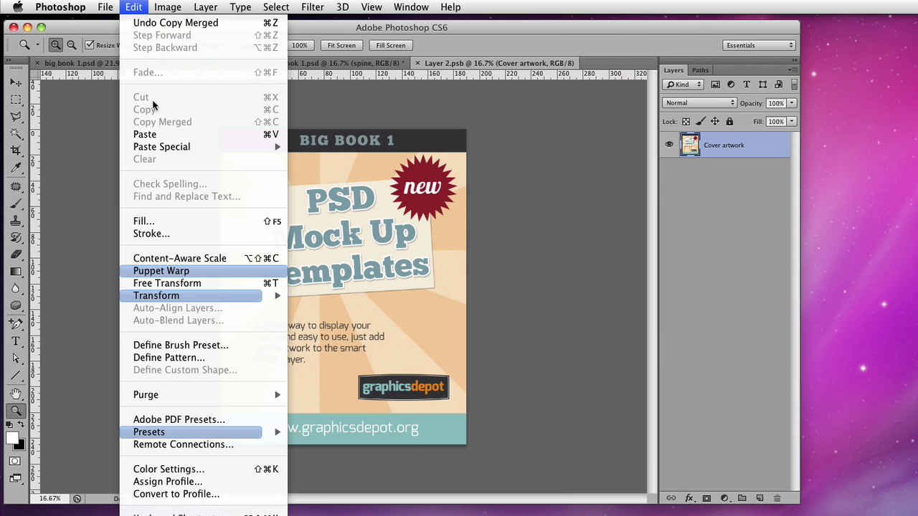
{"action": "left_click", "coordinate": [156, 133]}
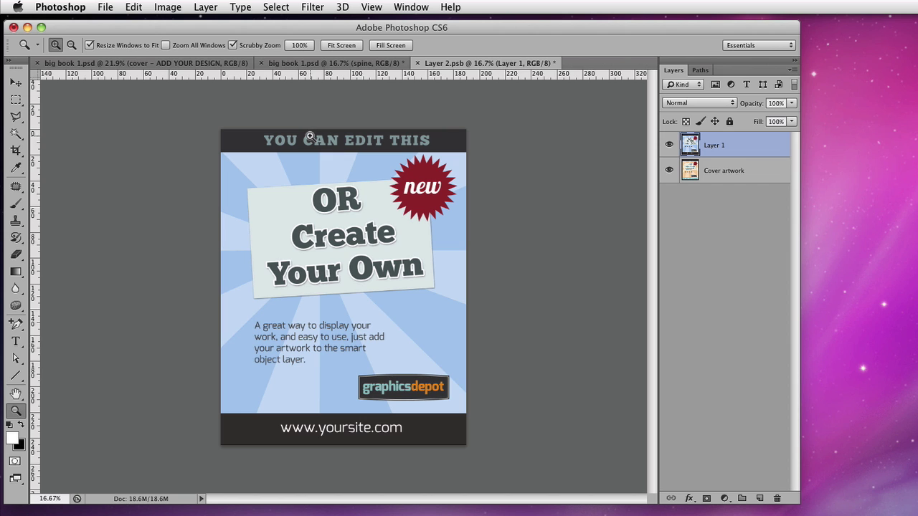
Save the cover smart object's contents and close its document
{"action": "left_click", "coordinate": [107, 7]}
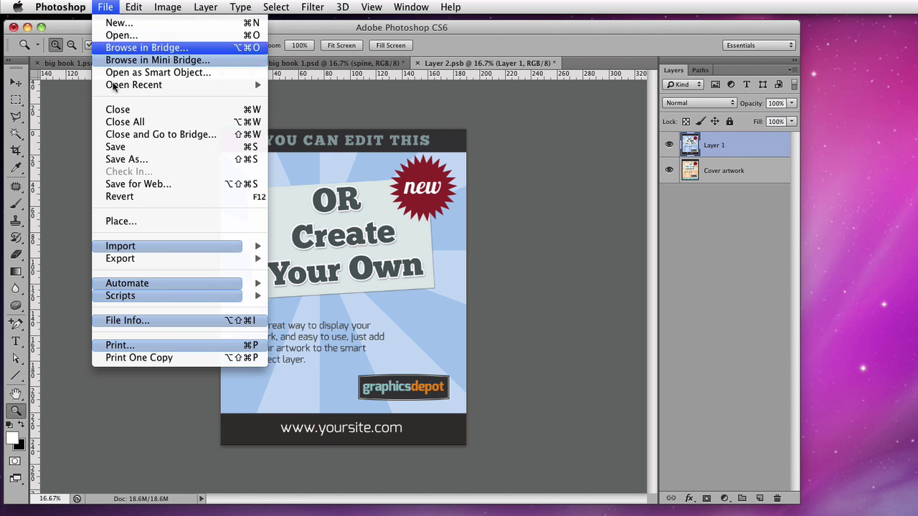
{"action": "left_click", "coordinate": [136, 145]}
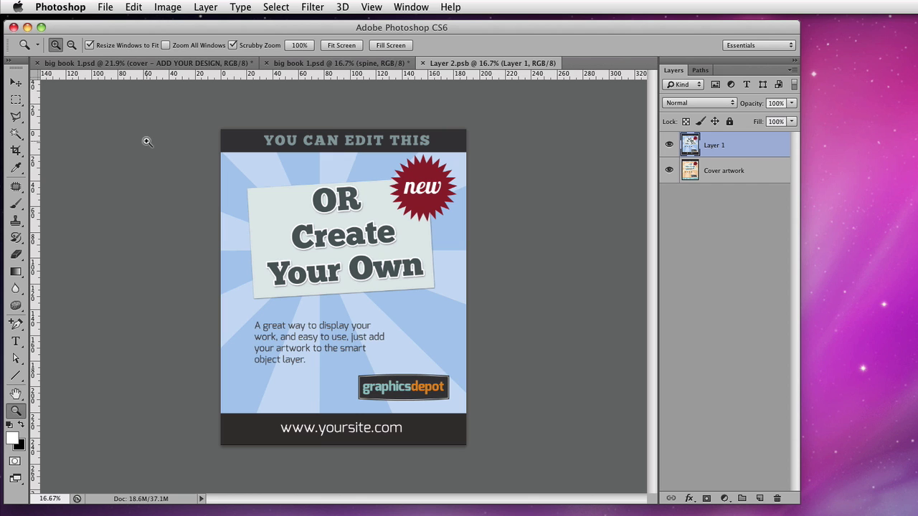
{"action": "left_click", "coordinate": [422, 63]}
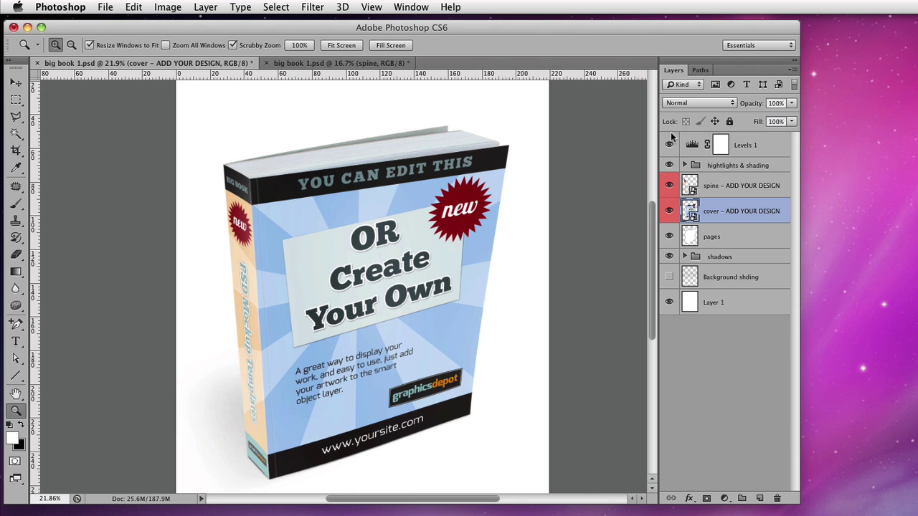
In the cover template, load the spine guide's outline as a selection and copy the spine artwork merged
{"action": "left_click", "coordinate": [343, 64]}
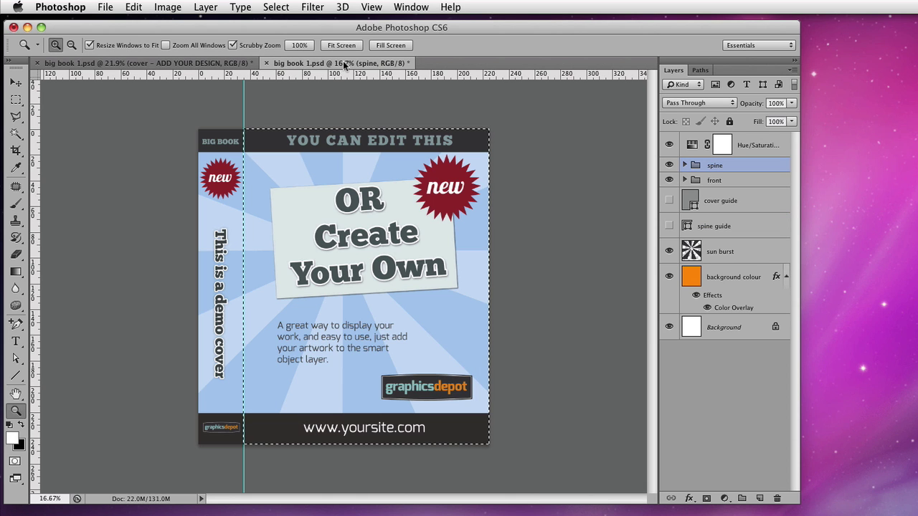
{"action": "left_click", "coordinate": [669, 225]}
{"action": "left_click", "coordinate": [669, 226]}
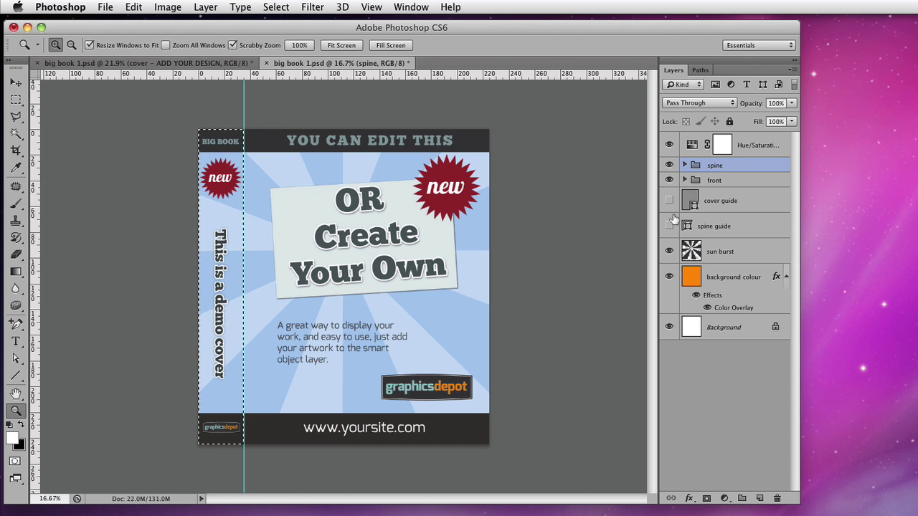
{"action": "left_click", "coordinate": [132, 7]}
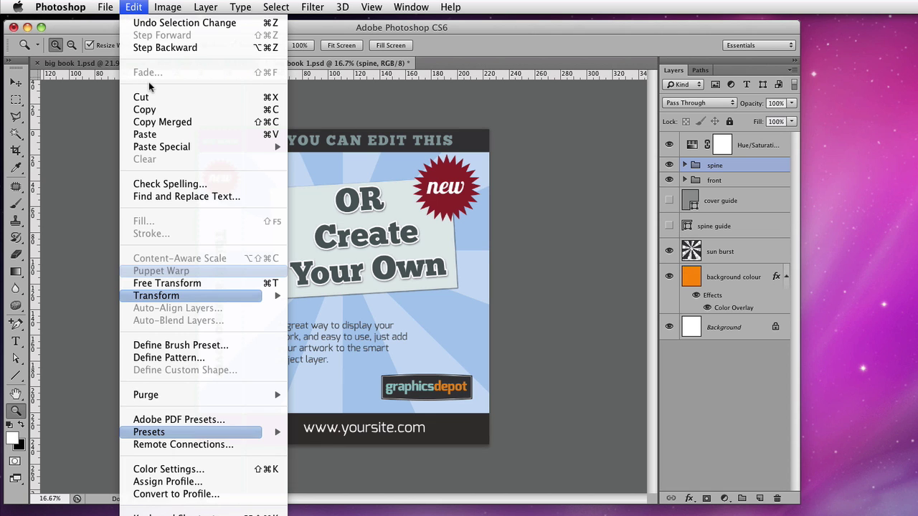
{"action": "left_click", "coordinate": [172, 120]}
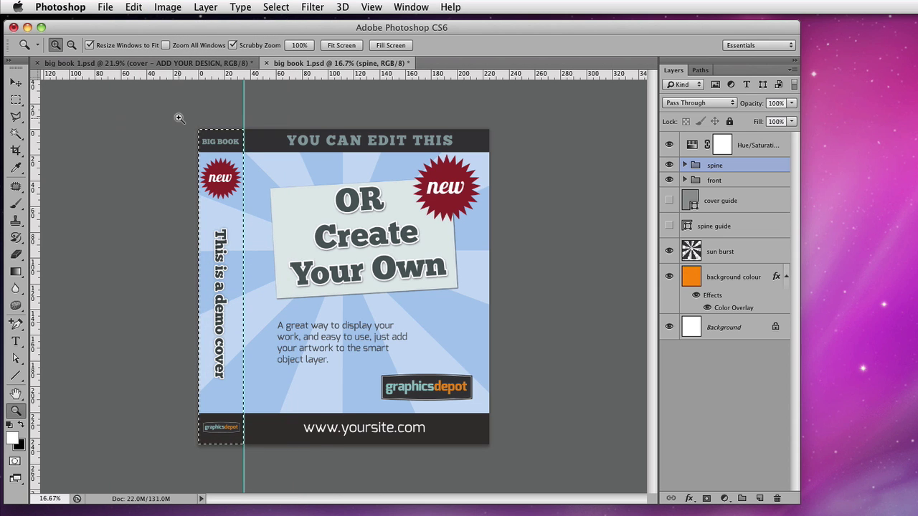
Open the spine smart object of the book mock-up and paste the copied spine artwork into it
{"action": "left_click", "coordinate": [161, 63]}
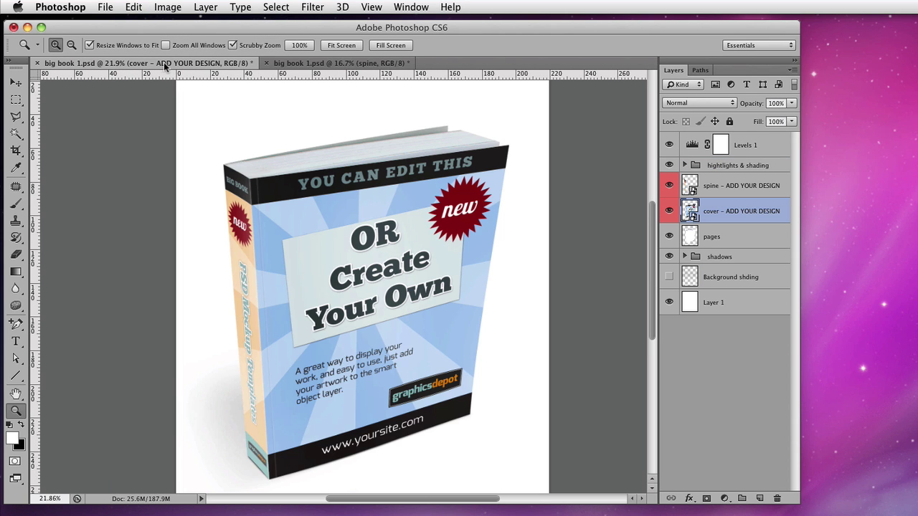
{"action": "double_click", "coordinate": [690, 185]}
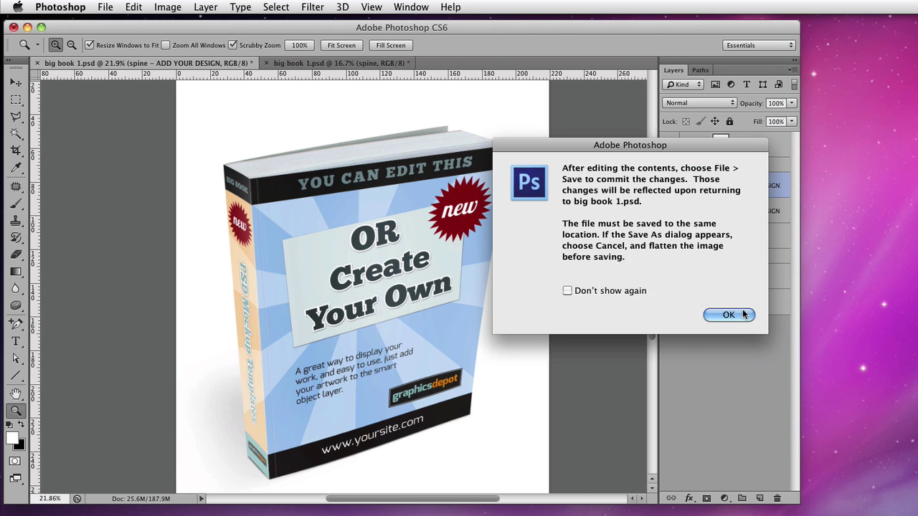
{"action": "left_click", "coordinate": [742, 316]}
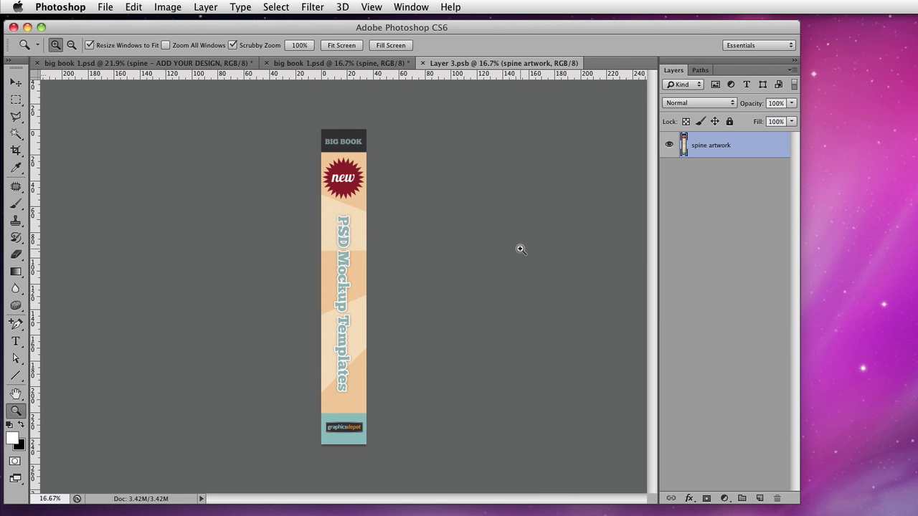
{"action": "key", "text": "super+v"}
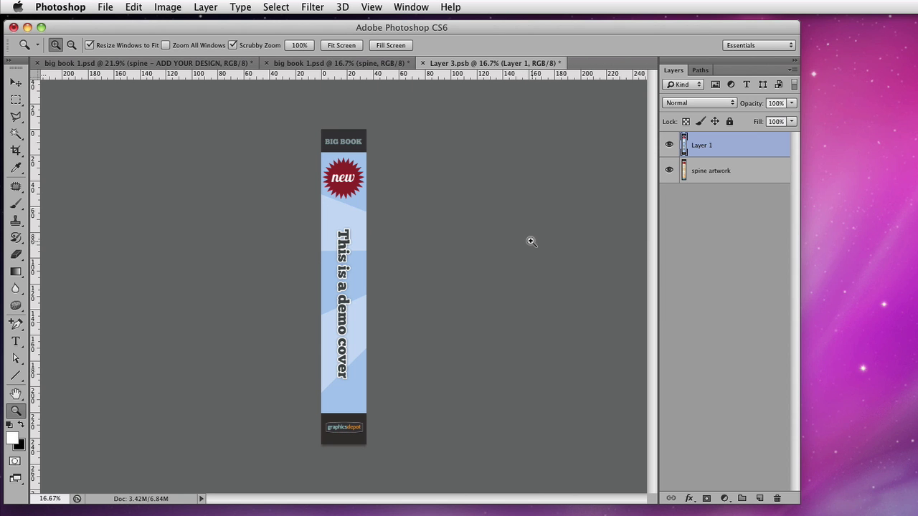
Save the spine smart object's contents and close its document
{"action": "left_click", "coordinate": [108, 6]}
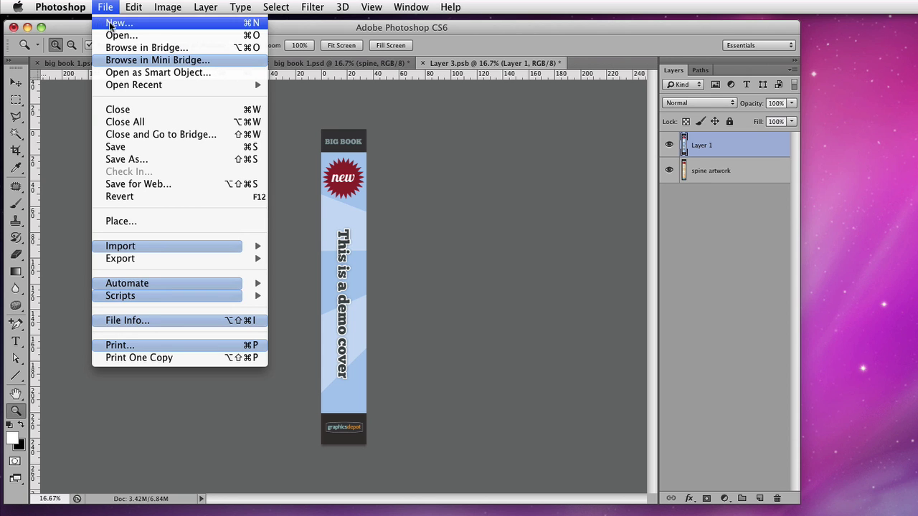
{"action": "left_click", "coordinate": [132, 147]}
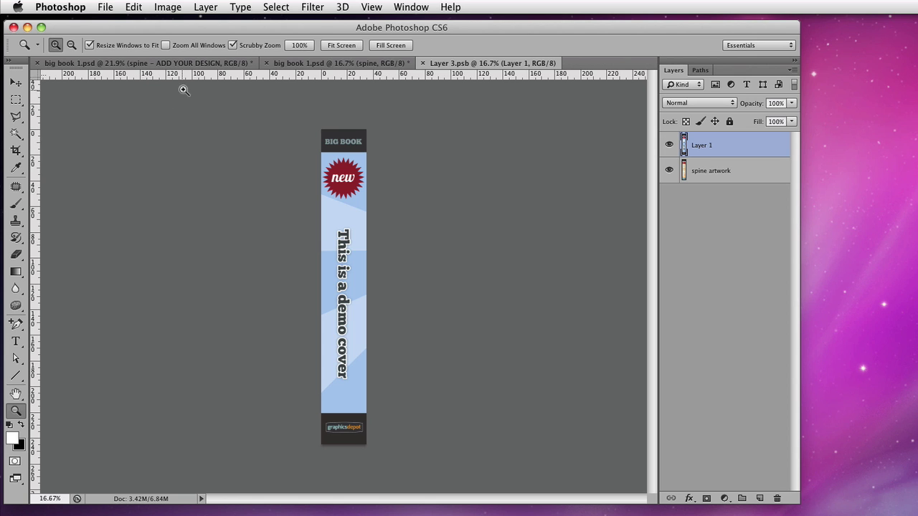
{"action": "left_click", "coordinate": [422, 63]}
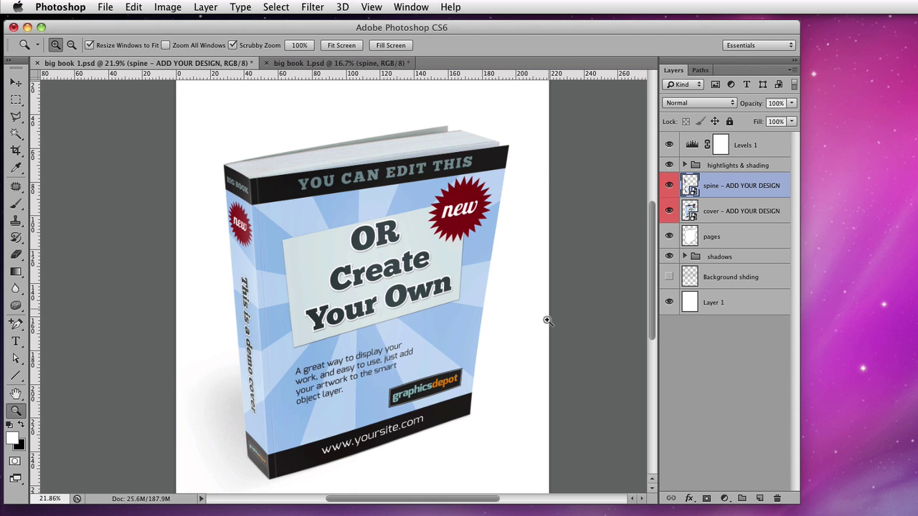